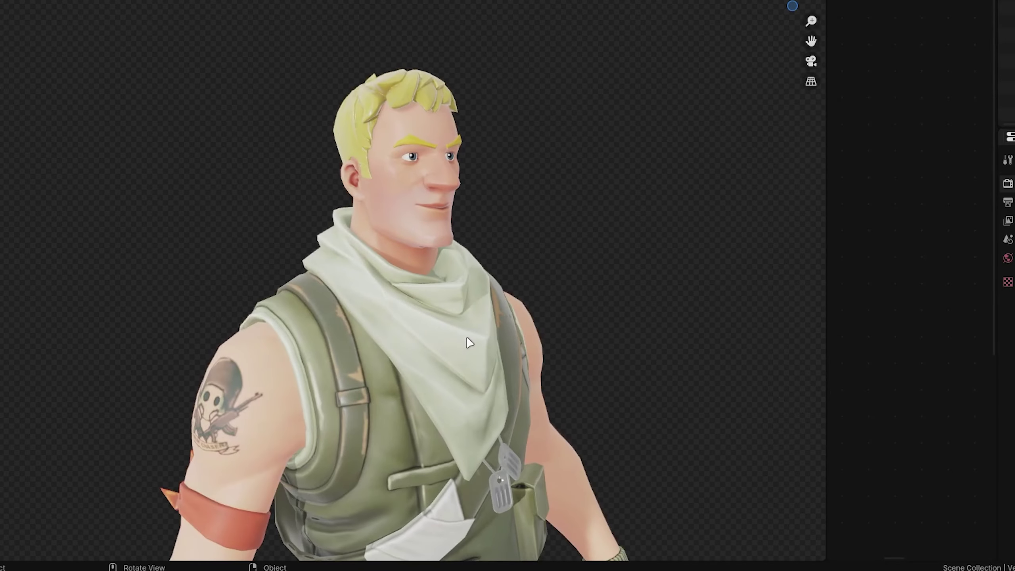
Box-select the default cube and point light and delete both.
mouse_move(468, 343)
middle_mouse_down()
mouse_move(531, 413)
mouse_move(393, 404)
mouse_move(465, 402)
middle_mouse_up()
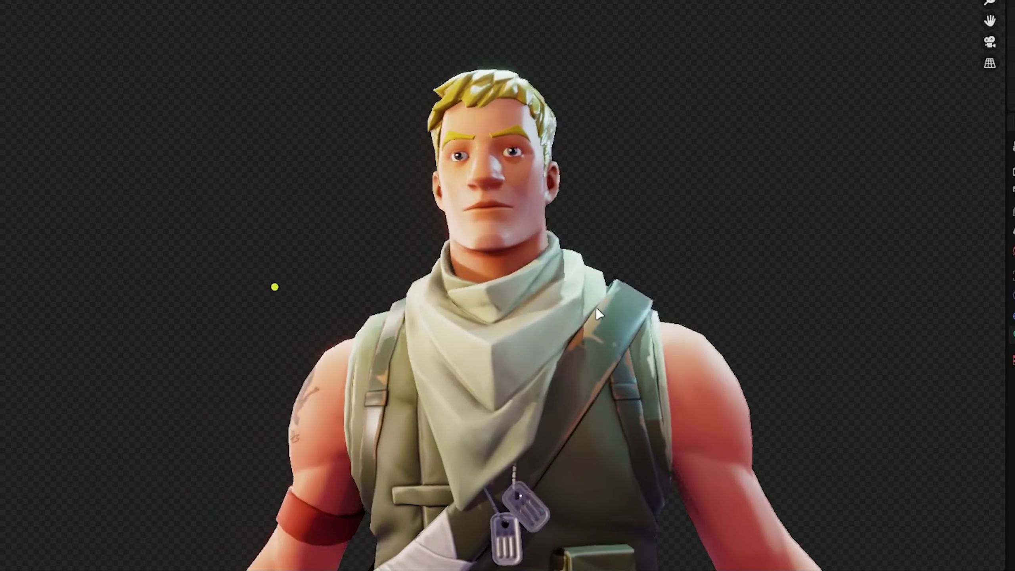
middle_click_drag(599, 315, 516, 318)
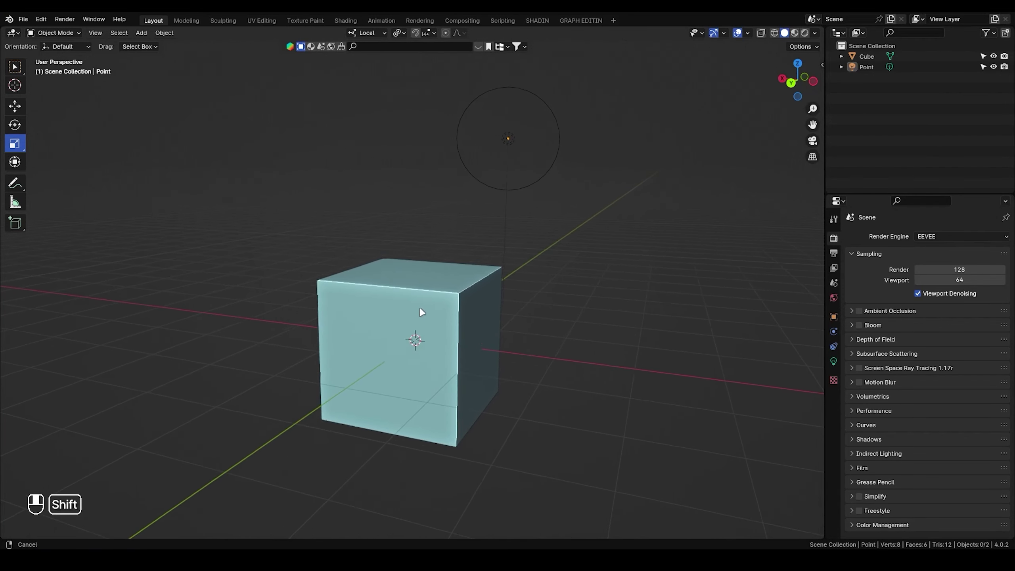
mouse_move(421, 313)
middle_mouse_down("shift")
mouse_move(480, 304)
mouse_move(348, 299)
mouse_move(458, 296)
mouse_move(456, 276)
middle_mouse_up("shift")
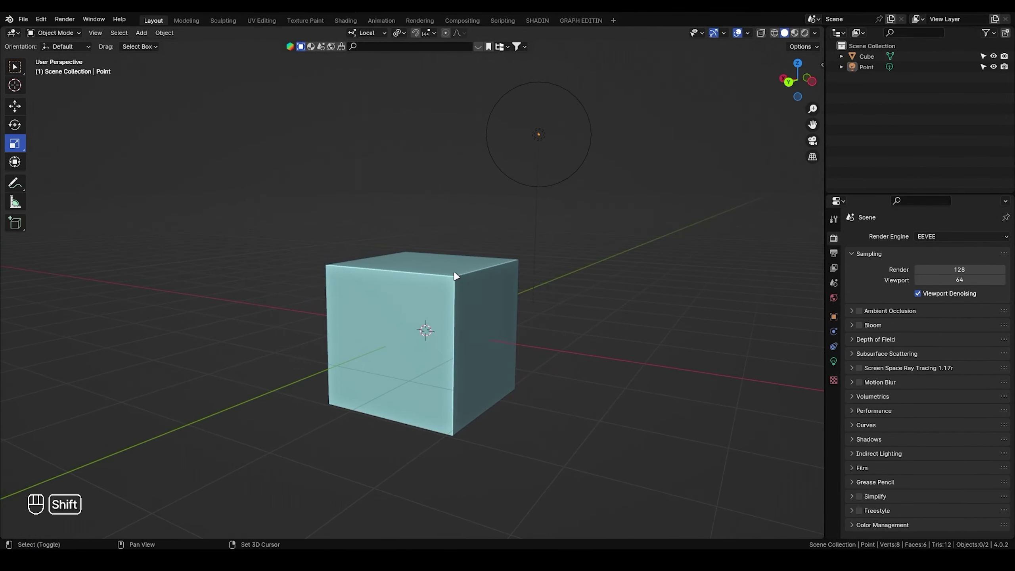
left_click_drag(182, 85, 669, 445)
middle_click_drag(670, 444, 324, 254)
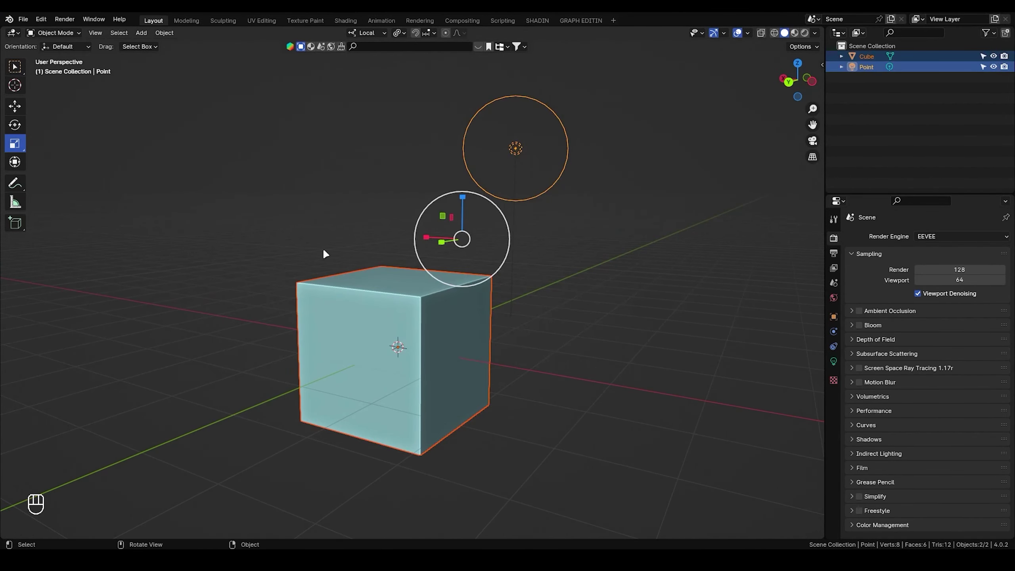
key("x")
left_click(323, 249)
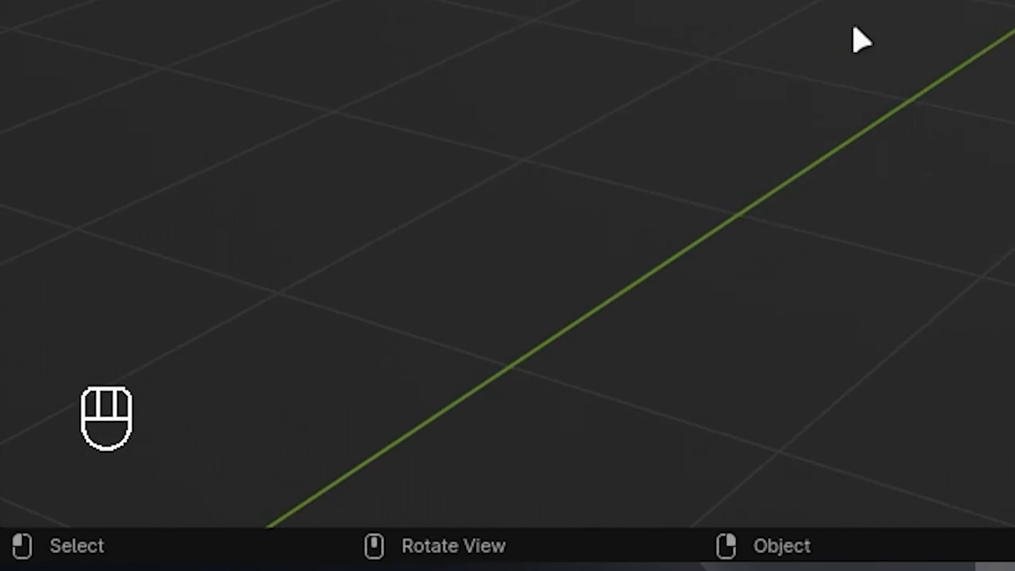
key("d")
key("a")
key("w")
key("d")
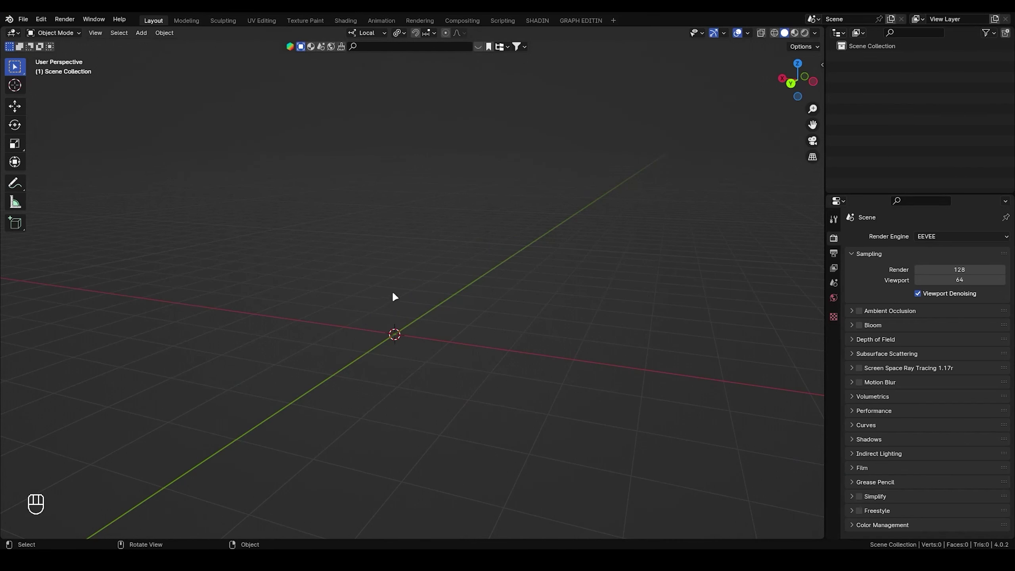
Keep EEVEE as the render engine in Render Properties.
middle_click_drag(363, 293, 423, 311, "shift")
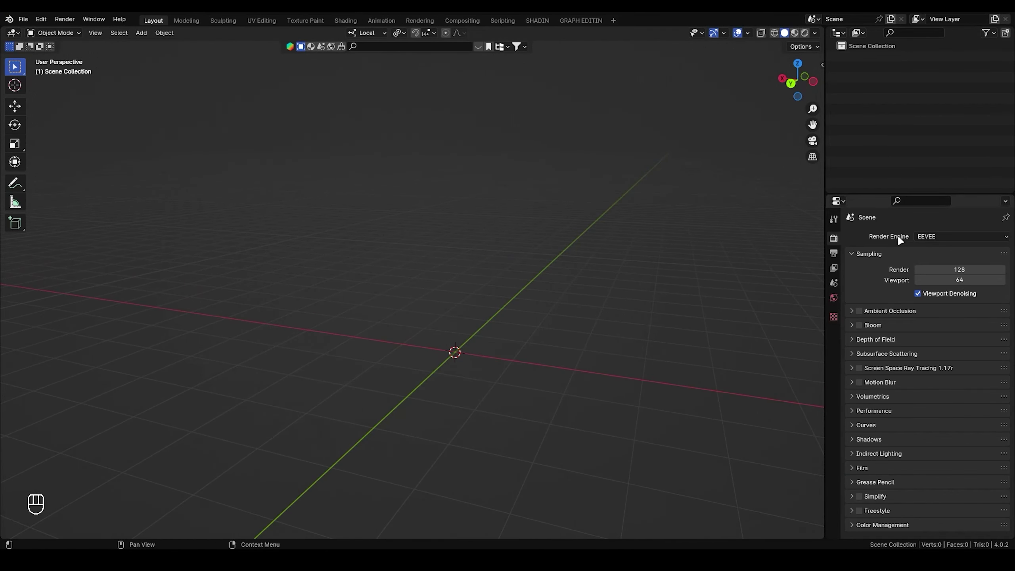
left_click(920, 238)
left_click(929, 248)
middle_click_drag(532, 291, 321, 386)
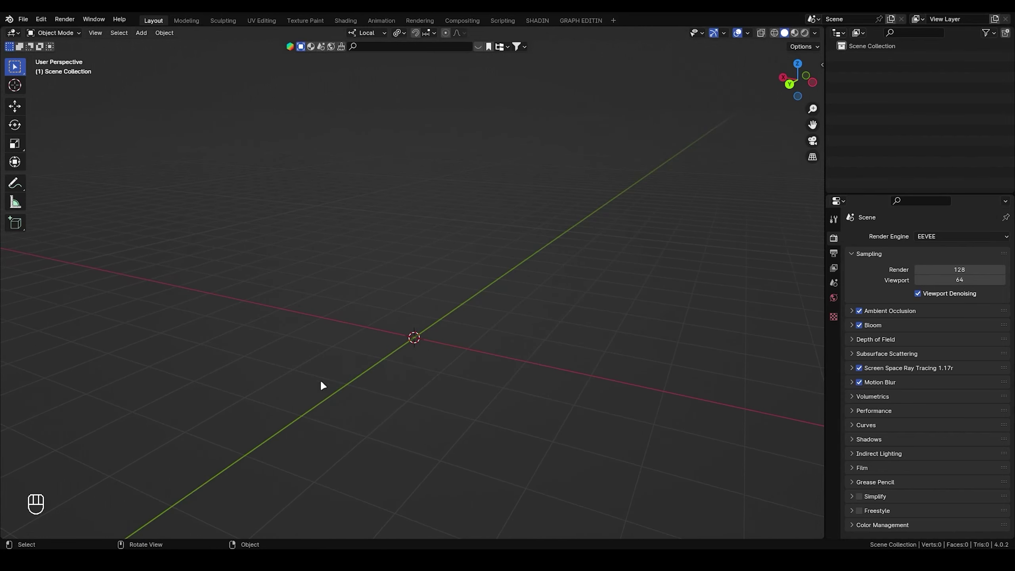
Export the Recruit outfit from FortnitePorting's asset library into Blender.
left_click(357, 516)
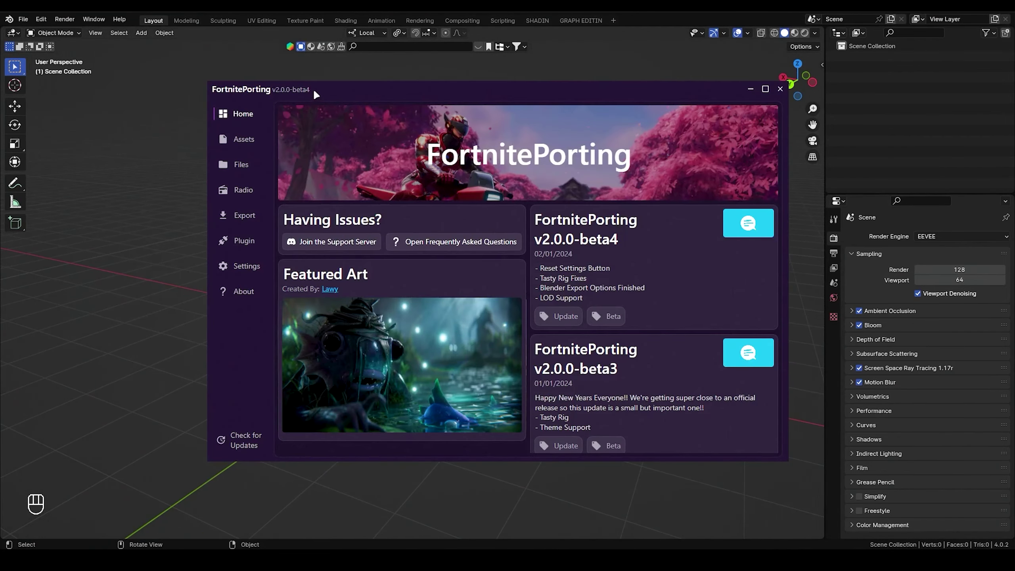
left_click_drag(314, 92, 310, 93)
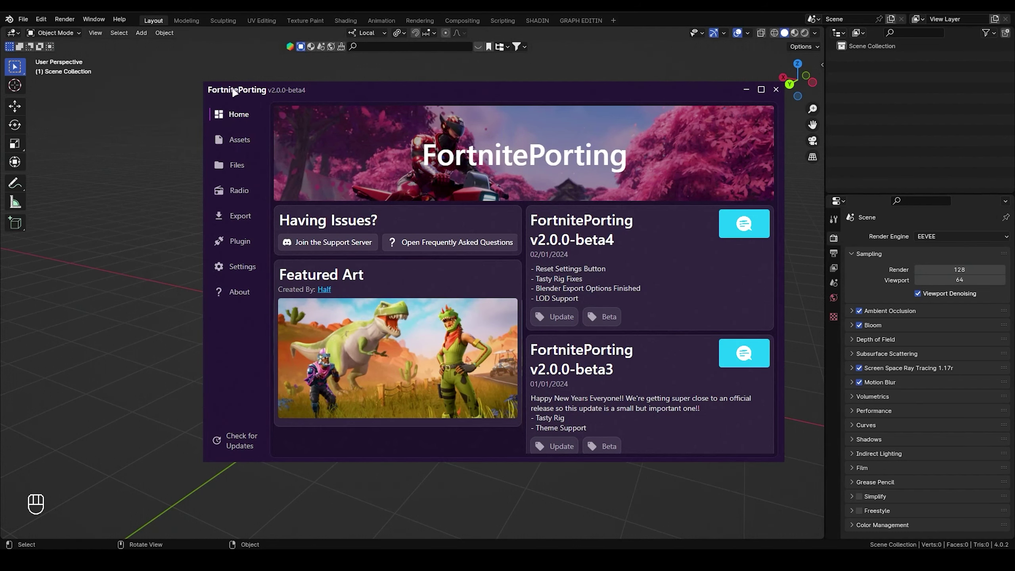
left_click(235, 138)
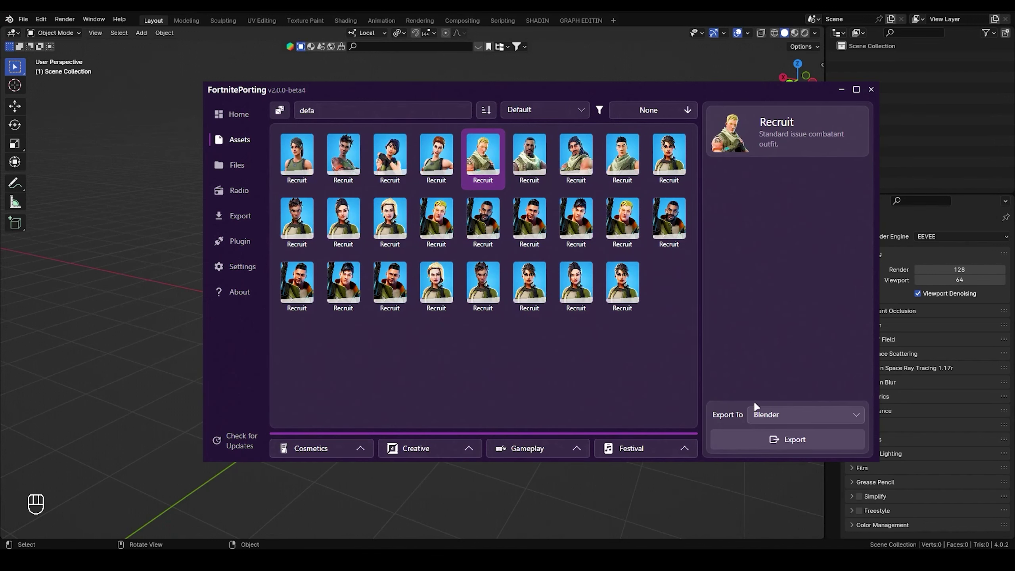
left_click(781, 435)
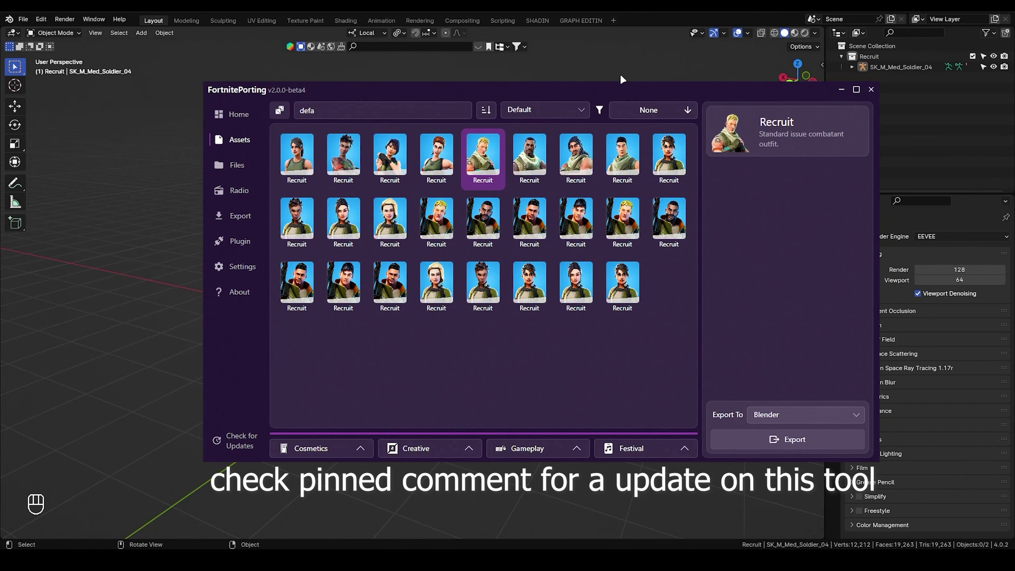
left_click_drag(557, 92, 525, 99)
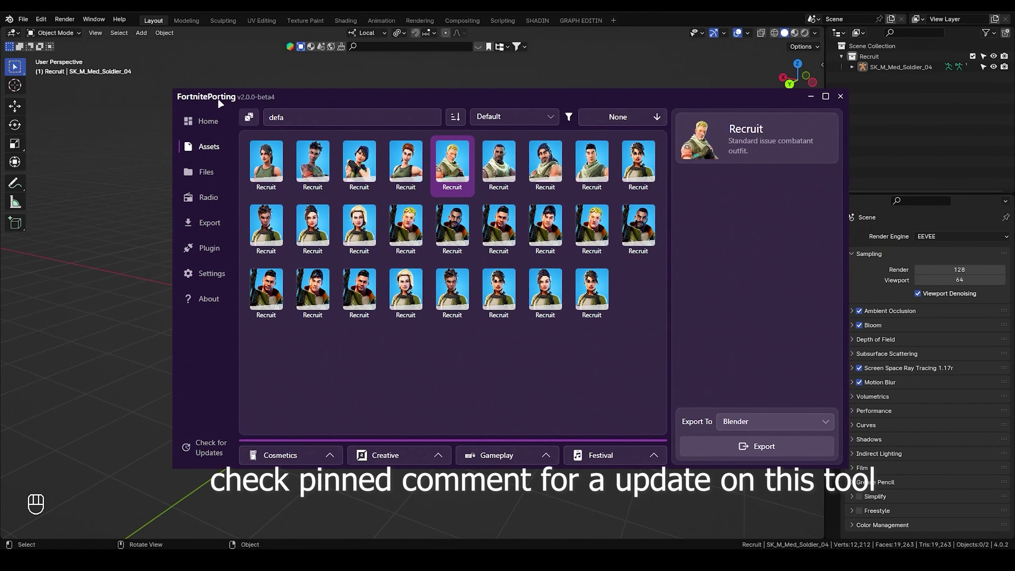
Frame the imported soldier and view it in non-see-through wireframe shading.
left_click(156, 99)
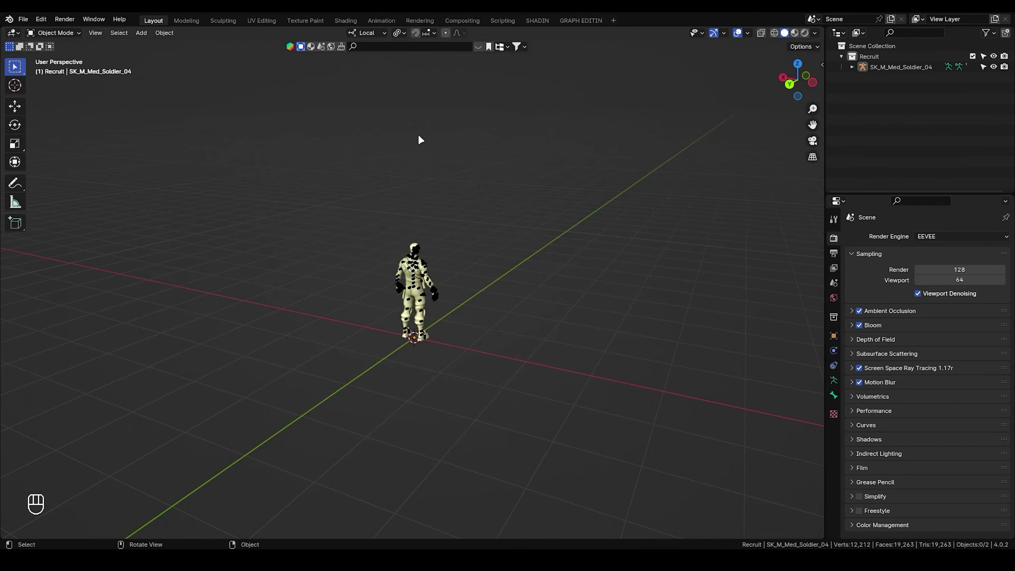
left_click(414, 266)
key("KP_Decimal")
mouse_move(431, 256)
middle_mouse_down()
mouse_move(521, 216)
mouse_move(456, 131)
middle_mouse_up()
left_click(456, 130)
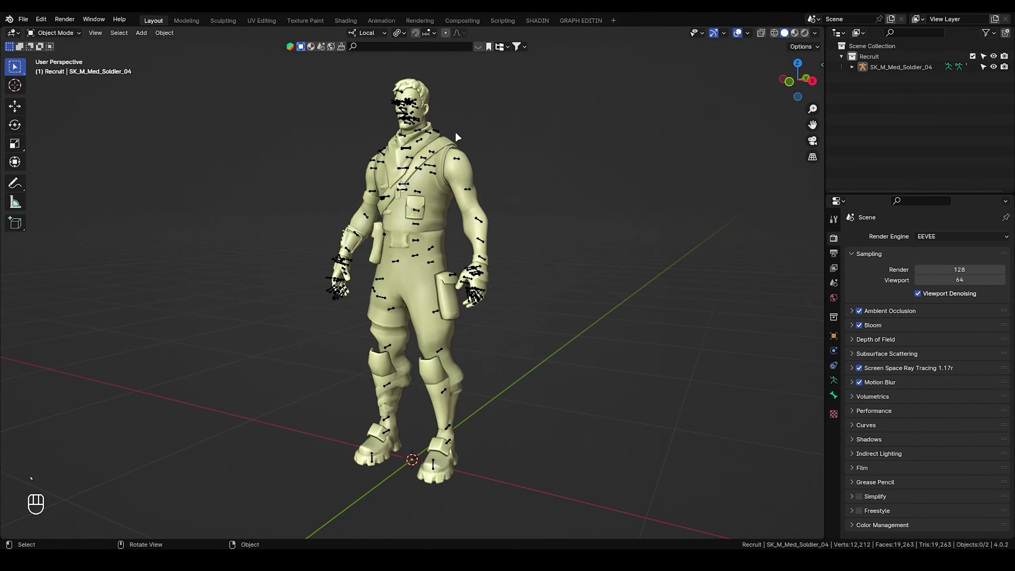
left_click(773, 33)
left_click(761, 33)
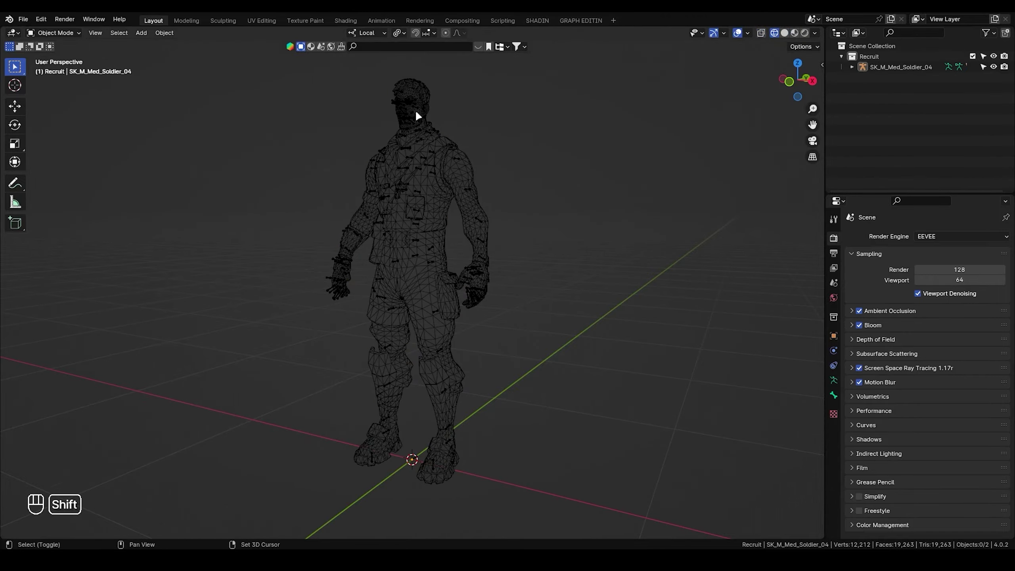
scroll(416, 110, "up", 3)
scroll(489, 129, "up", 3)
left_click(436, 208)
scroll(547, 195, "up", 2)
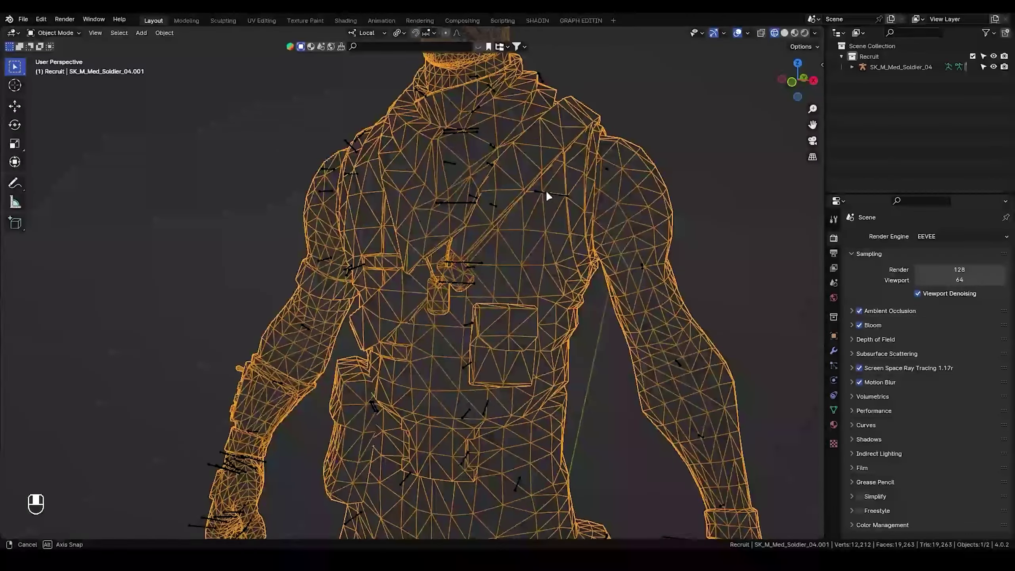
scroll(546, 190, "up", 1)
Return to solid shading, then view the textured soldier in Material Preview.
left_click(785, 34)
middle_click_drag(619, 95, 658, 148, "shift")
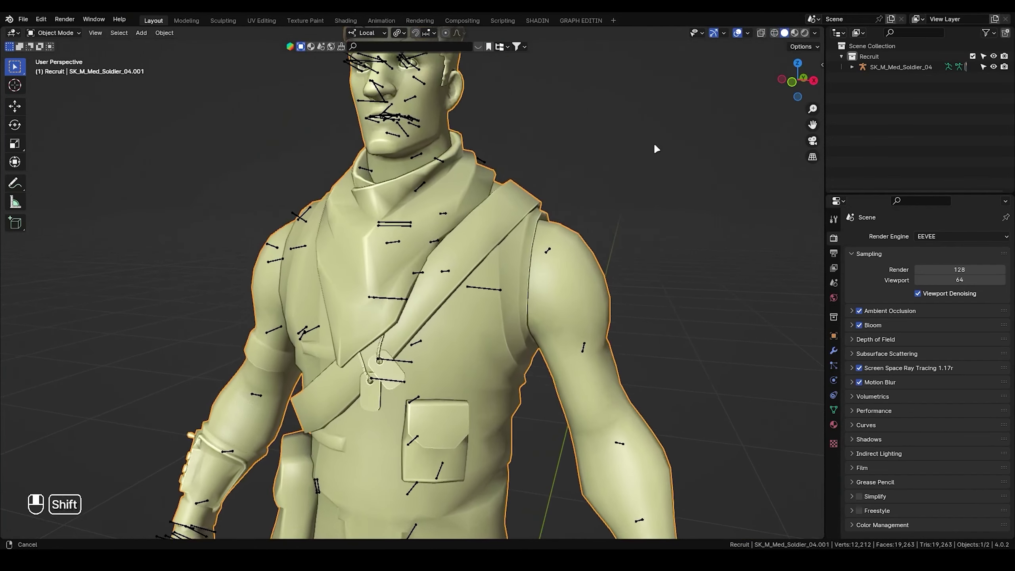
left_click(795, 34)
scroll(464, 145, "down", 2)
scroll(544, 170, "down", 2)
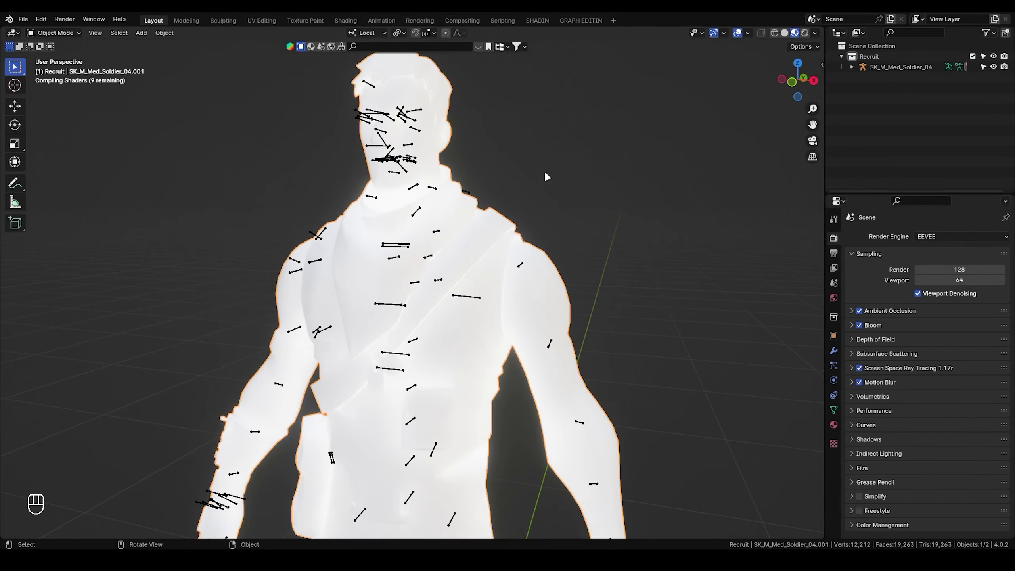
scroll(553, 168, "down", 2)
left_click(477, 202)
mouse_move(477, 202)
middle_mouse_down()
mouse_move(432, 192)
mouse_move(478, 198)
middle_mouse_up()
scroll(732, 61, "up", 1)
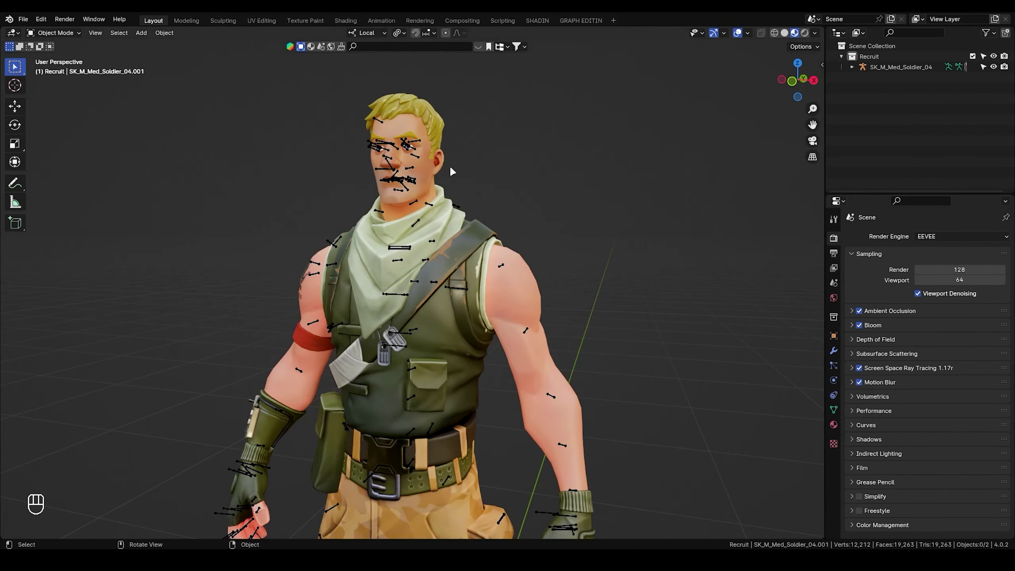
left_click(805, 34)
left_click(804, 34)
scroll(460, 141, "down", 2)
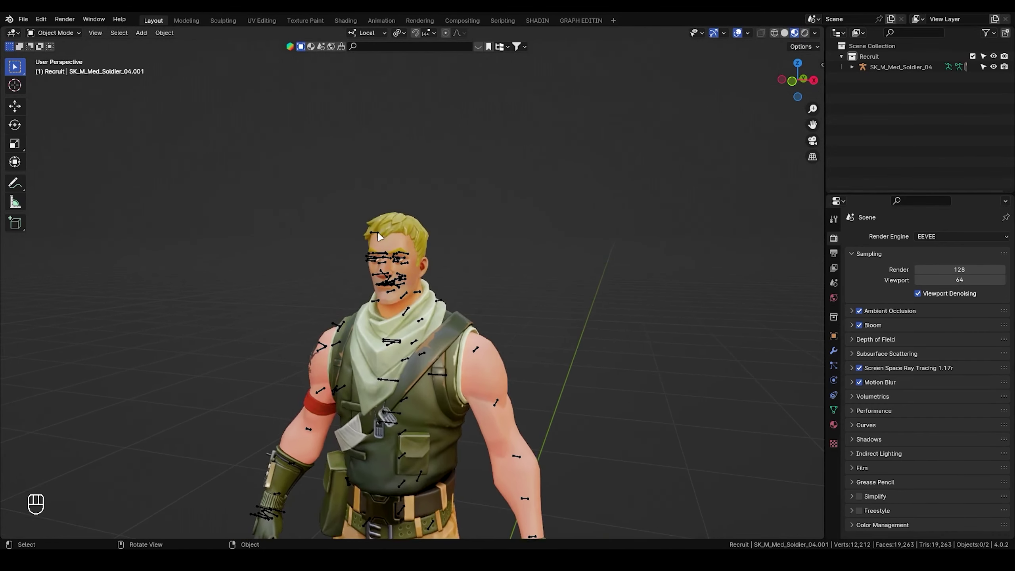
middle_click_drag(460, 140, 379, 211)
scroll(378, 210, "up", 3)
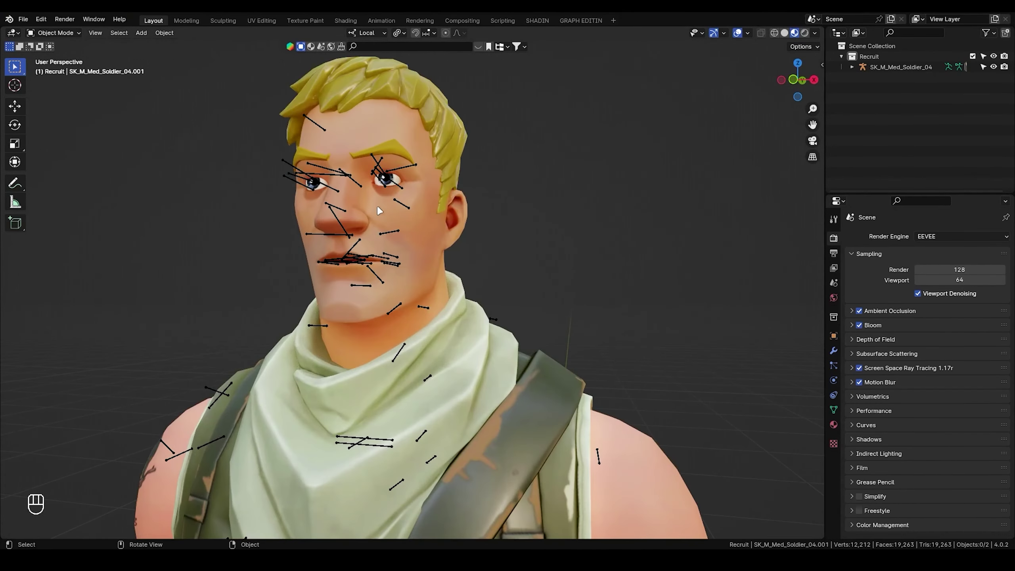
left_click(377, 159)
scroll(369, 204, "down", 3)
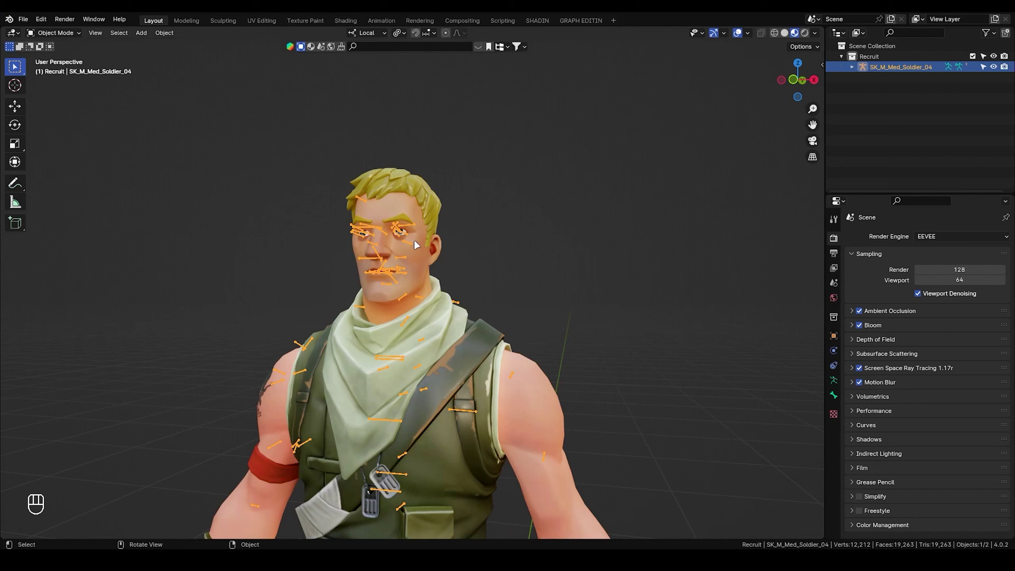
Hide the Recruit's armature bones.
key("h")
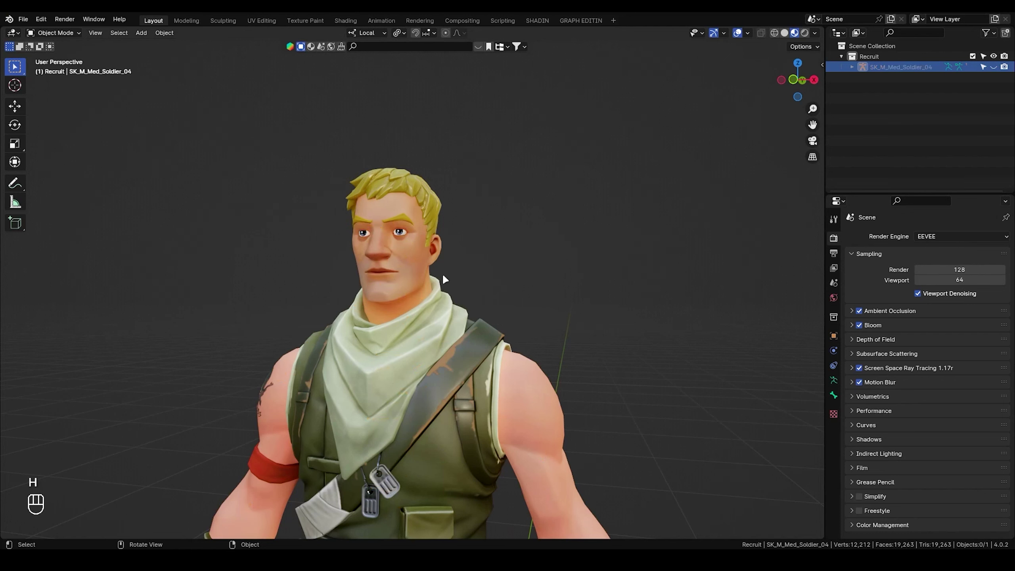
key("alt+h")
left_click(403, 236)
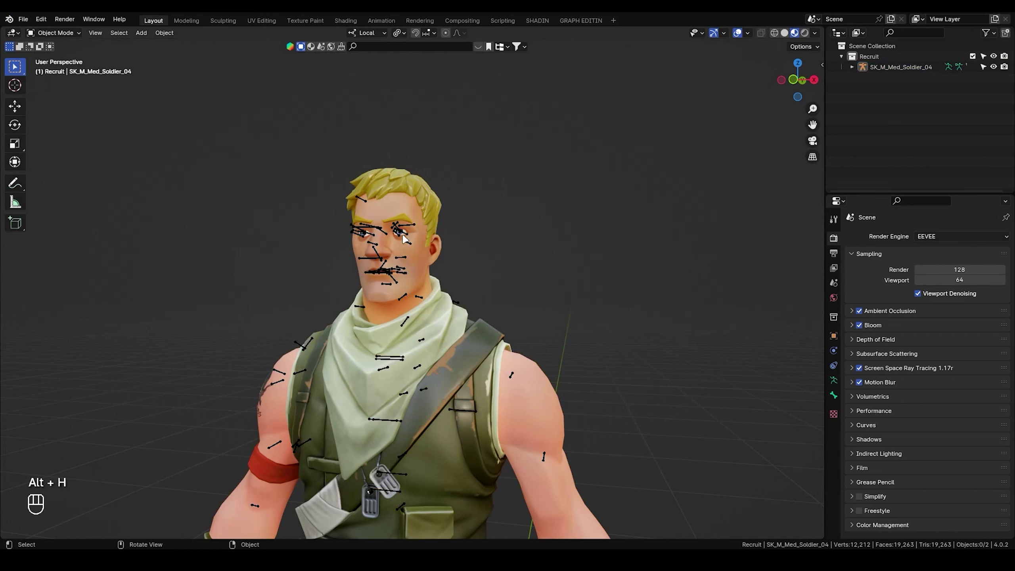
key("h")
scroll(462, 227, "down", 2)
scroll(476, 265, "down", 2)
scroll(466, 236, "down", 2)
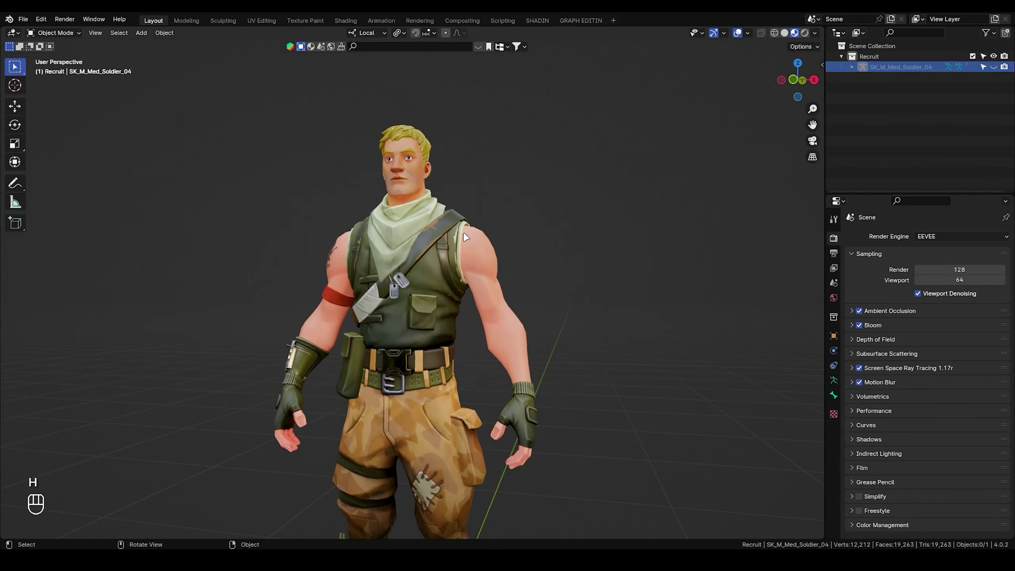
middle_click_drag(465, 236, 467, 242)
Toggle viewport overlays off and back on, then deselect and frame the soldier.
left_click(396, 187)
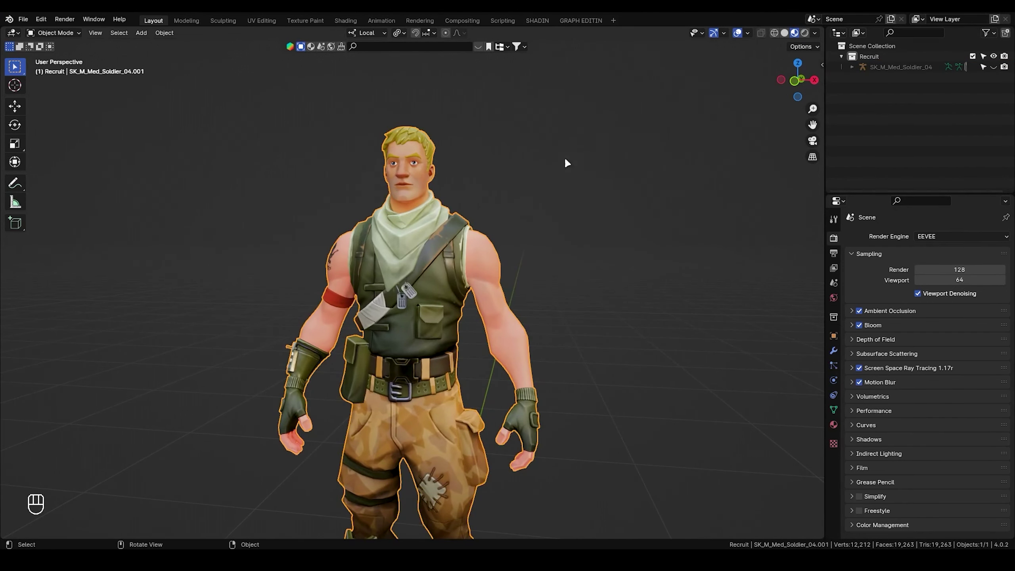
left_click(736, 33)
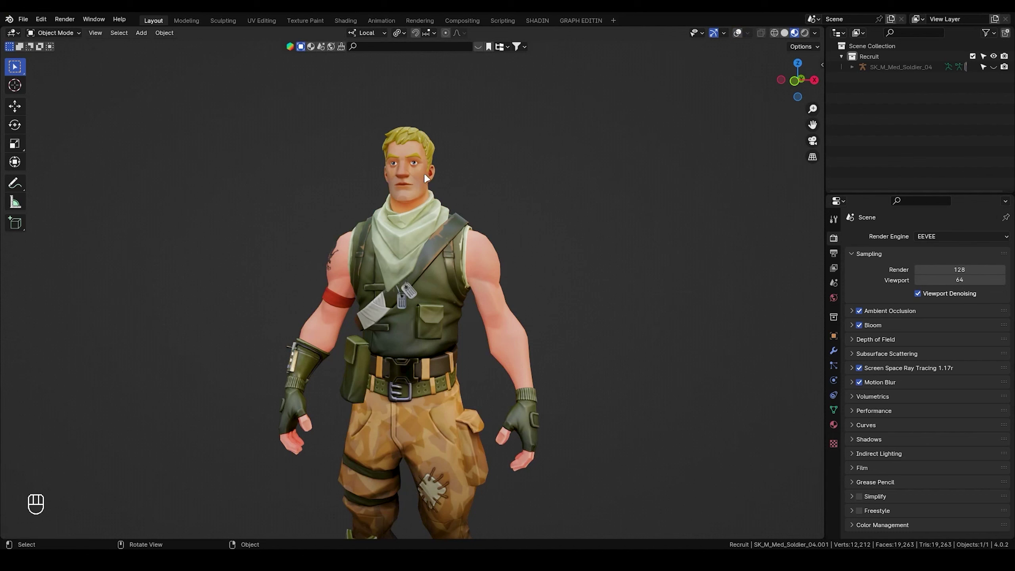
left_click(738, 33)
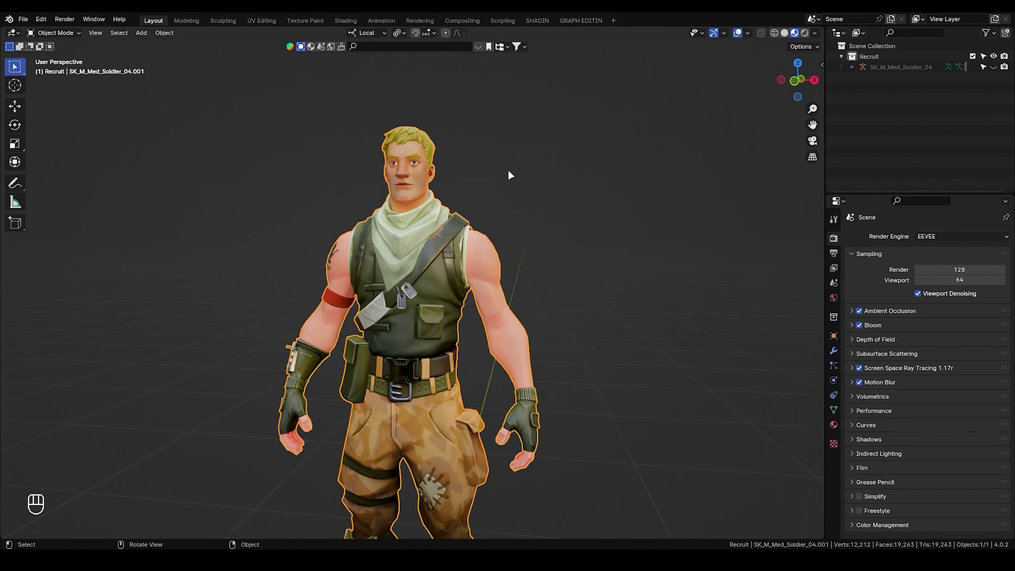
left_click(497, 195)
scroll(490, 208, "down", 2)
middle_click_drag(491, 215, 456, 171, "shift")
scroll(427, 161, "up", 2)
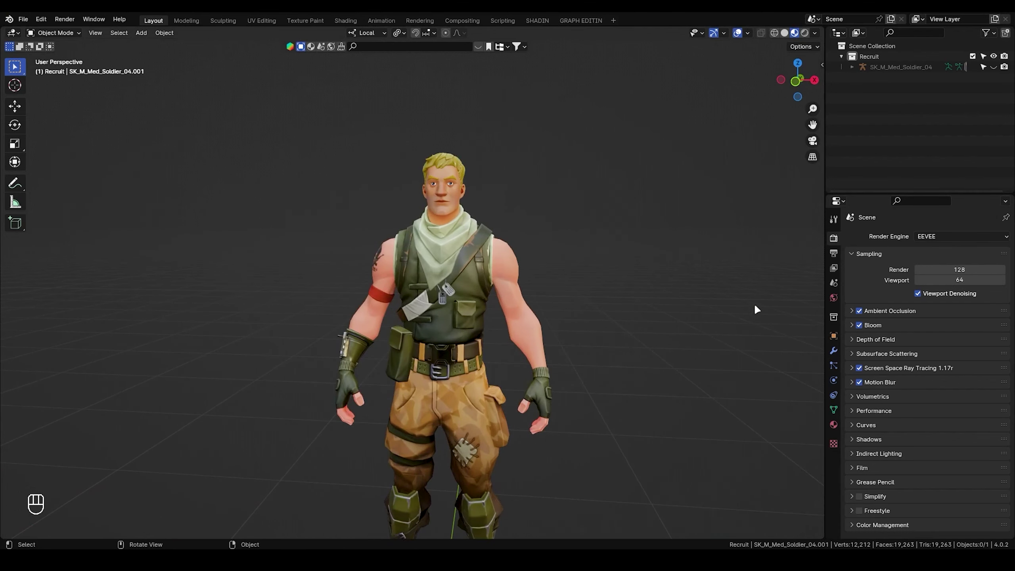
Set the world light strength to 0 and switch to rendered shading.
left_click(835, 297)
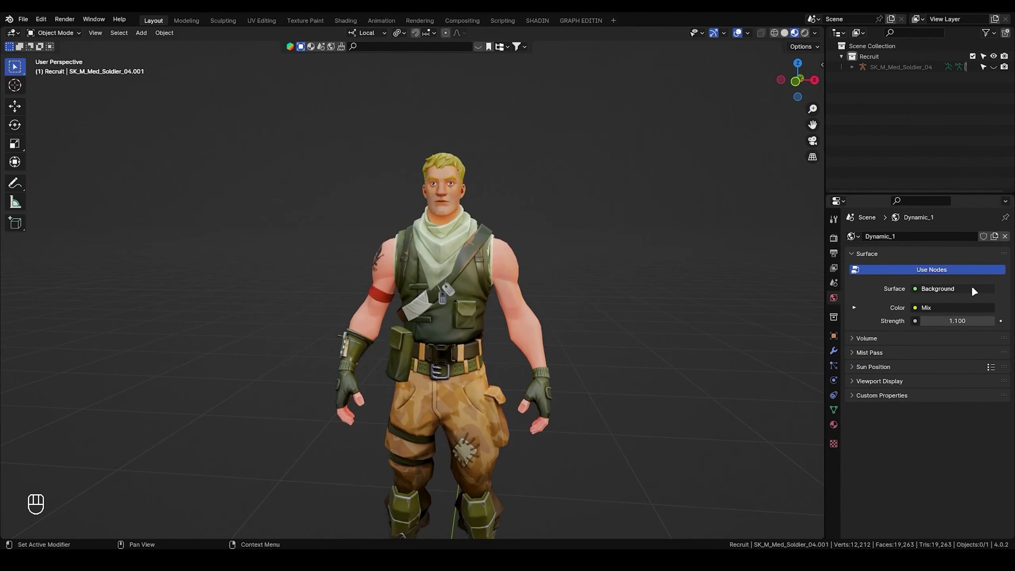
left_click(853, 307)
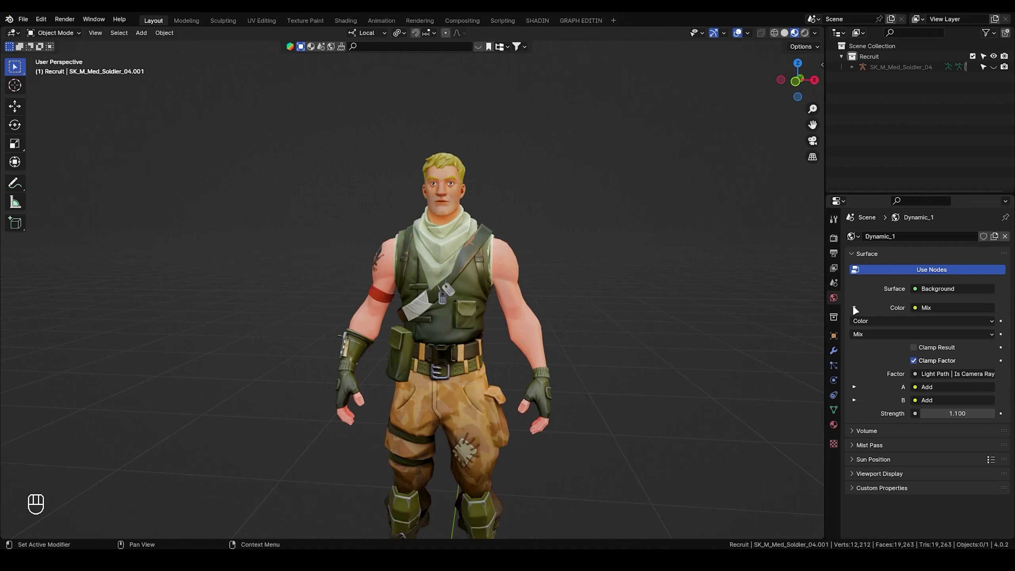
left_click(854, 307)
left_click_drag(952, 320, 921, 320)
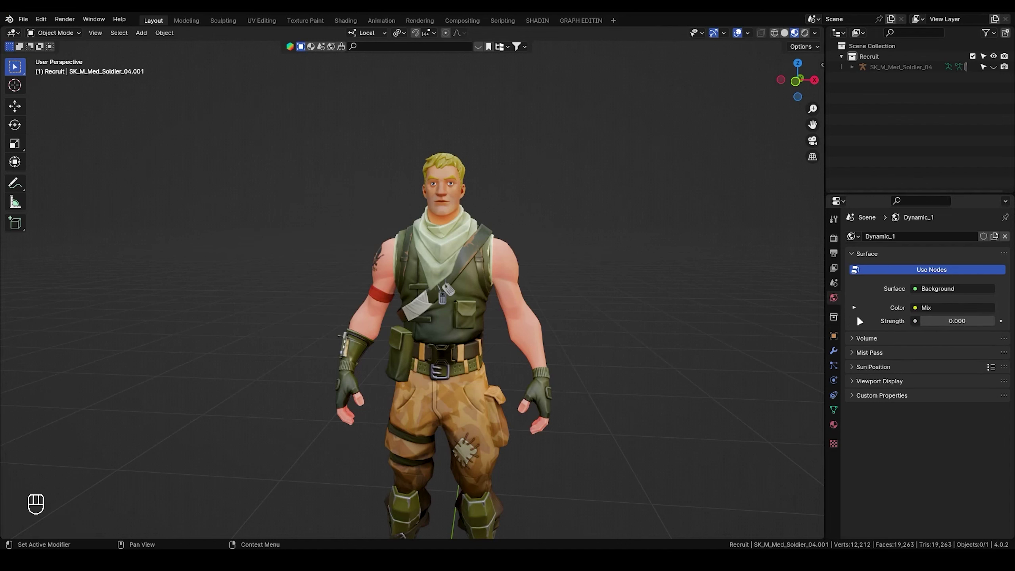
left_click(806, 34)
Rotate the new sun light so it shines onto the Recruit.
mouse_move(445, 229)
middle_mouse_down()
mouse_move(478, 213)
mouse_move(247, 219)
mouse_move(428, 232)
middle_mouse_up()
left_click(429, 232)
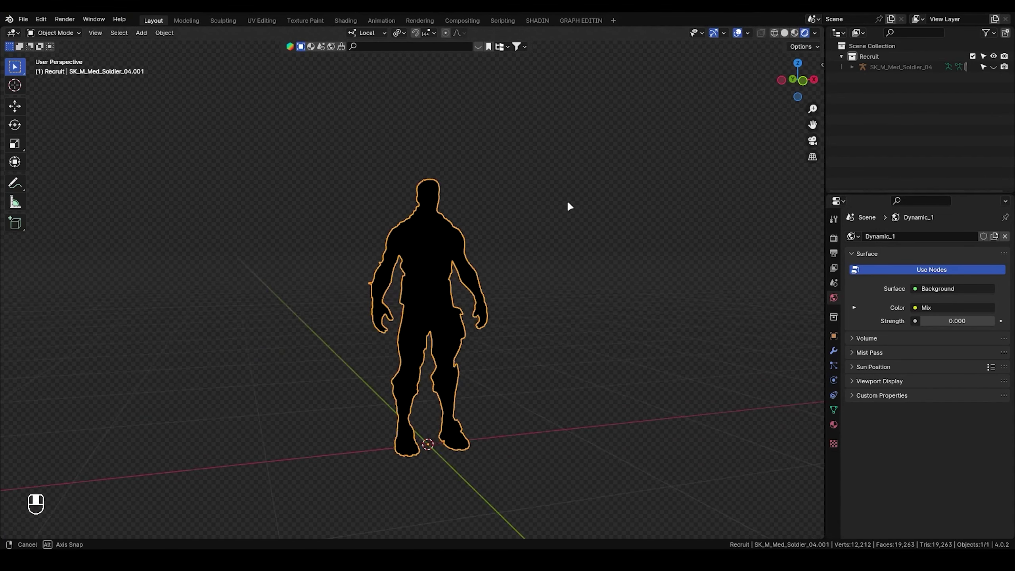
middle_click_drag(568, 206, 516, 200)
left_click(479, 245)
mouse_move(449, 238)
middle_mouse_down("shift")
mouse_move(469, 205)
mouse_move(517, 200)
mouse_move(553, 210)
middle_mouse_up("shift")
scroll(462, 197, "up", 2)
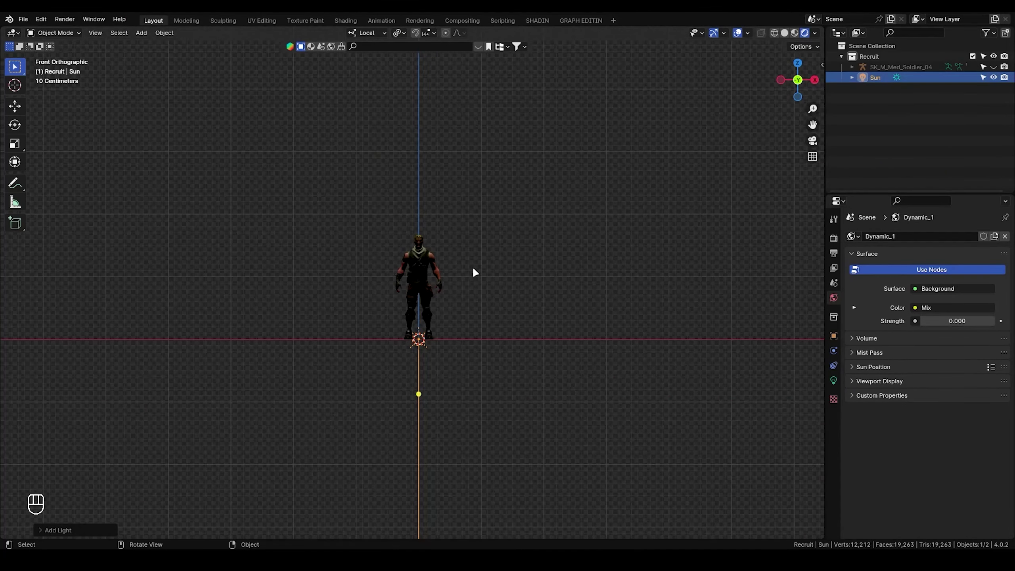
key("r")
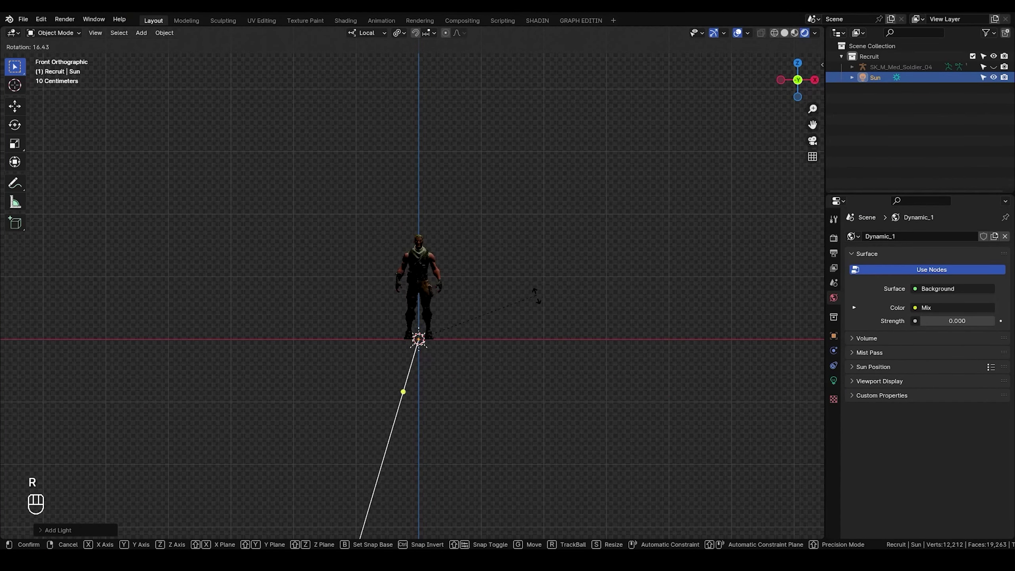
left_click(560, 197)
middle_click_drag(561, 197, 234, 184)
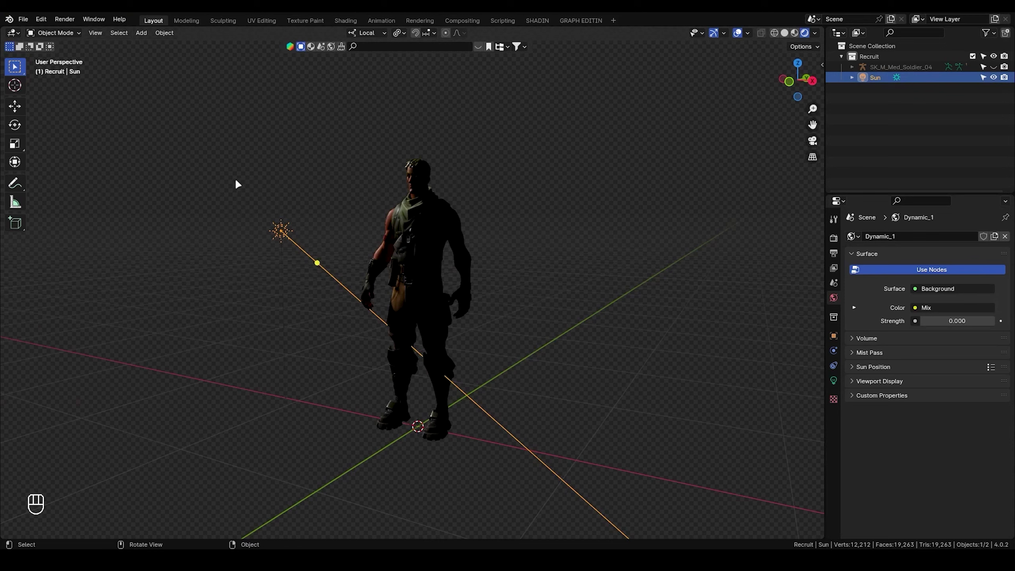
Enable contact shadows on the sun and set its strength to 5.
left_click(833, 382)
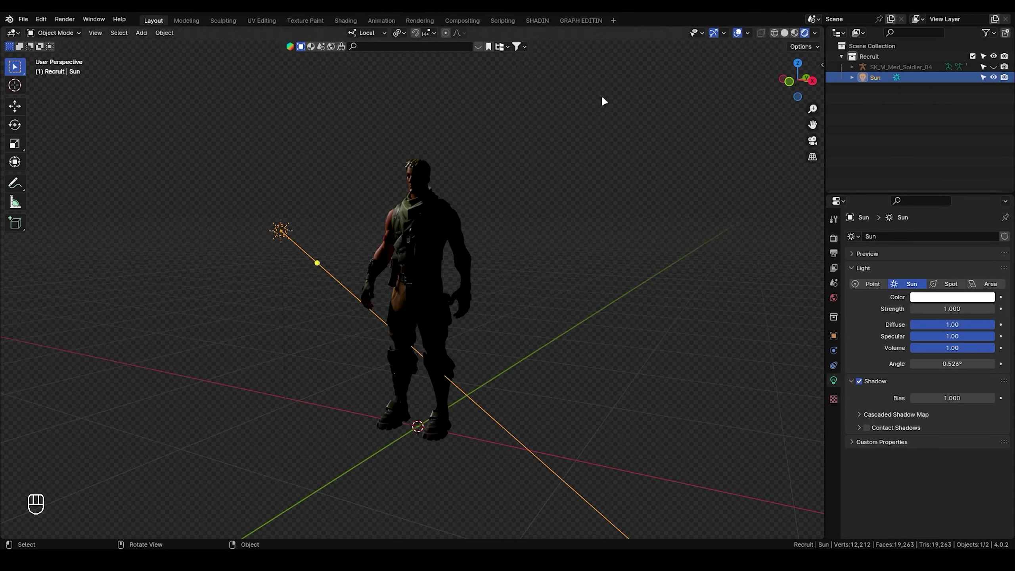
key("shift+a")
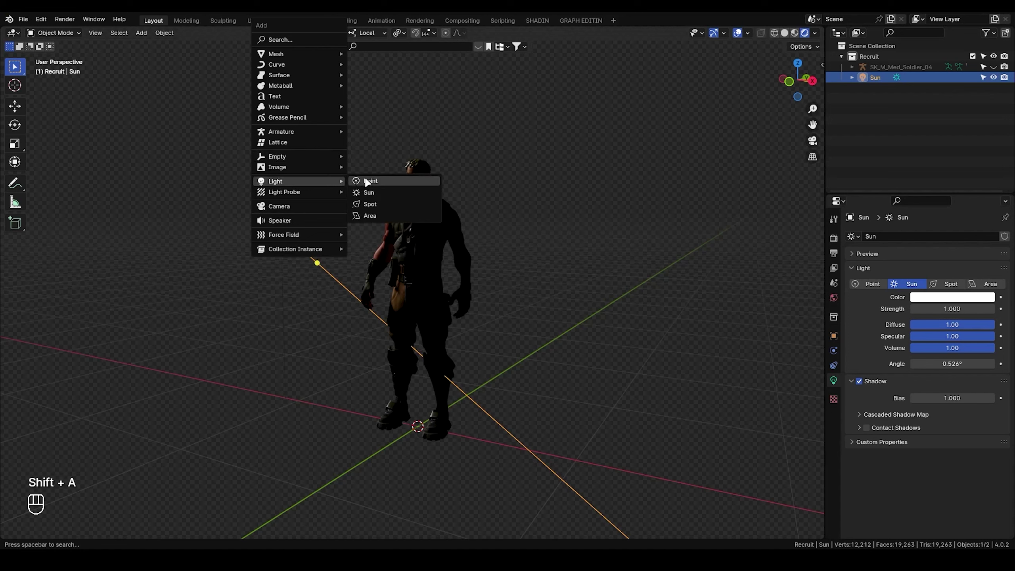
left_click(556, 262)
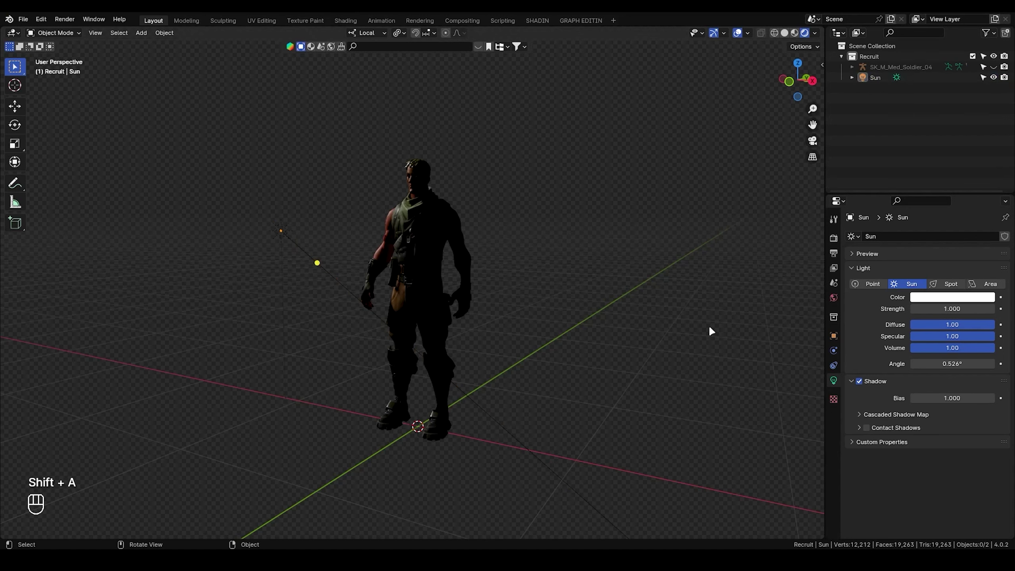
left_click(867, 428)
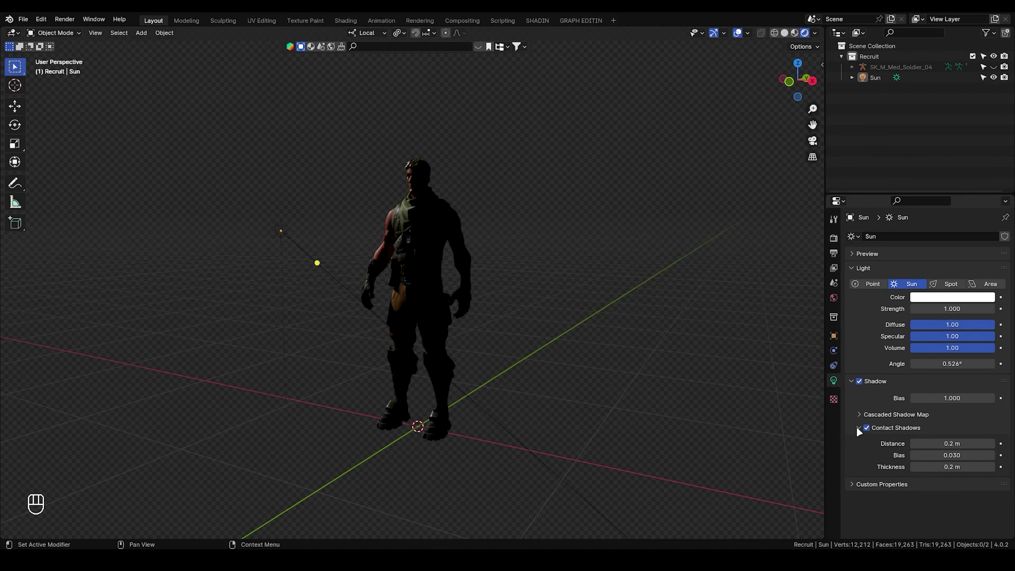
left_click(868, 428)
left_click(286, 232)
scroll(357, 235, "up", 5)
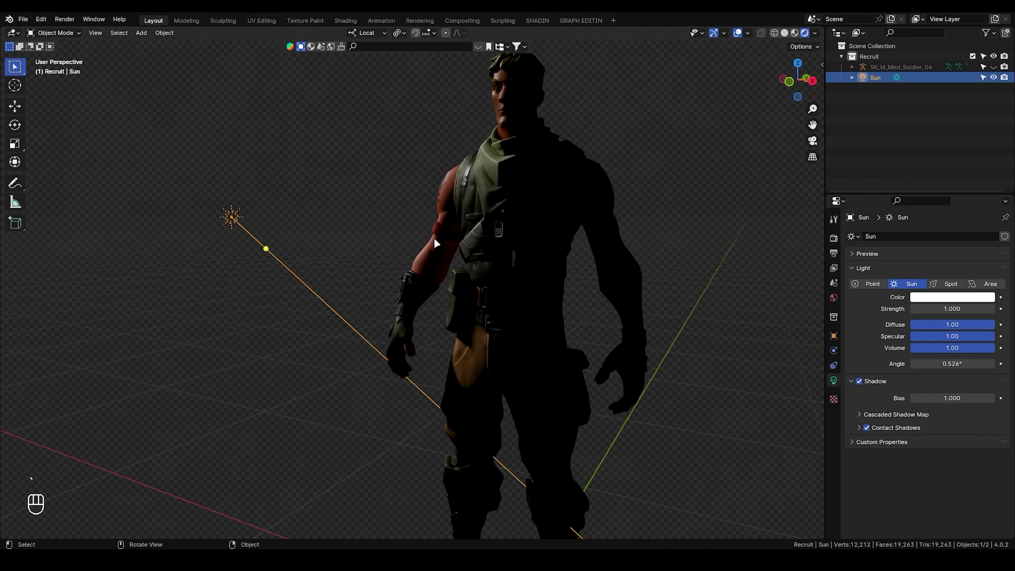
left_click(952, 309)
type("5")
key("Return")
scroll(570, 259, "down", 3)
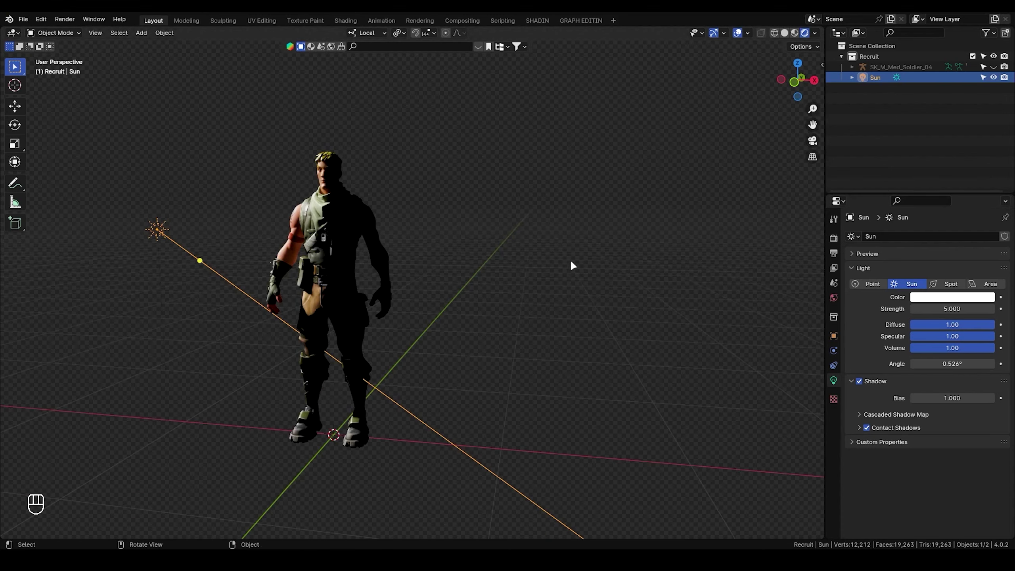
scroll(474, 262, "up", 3)
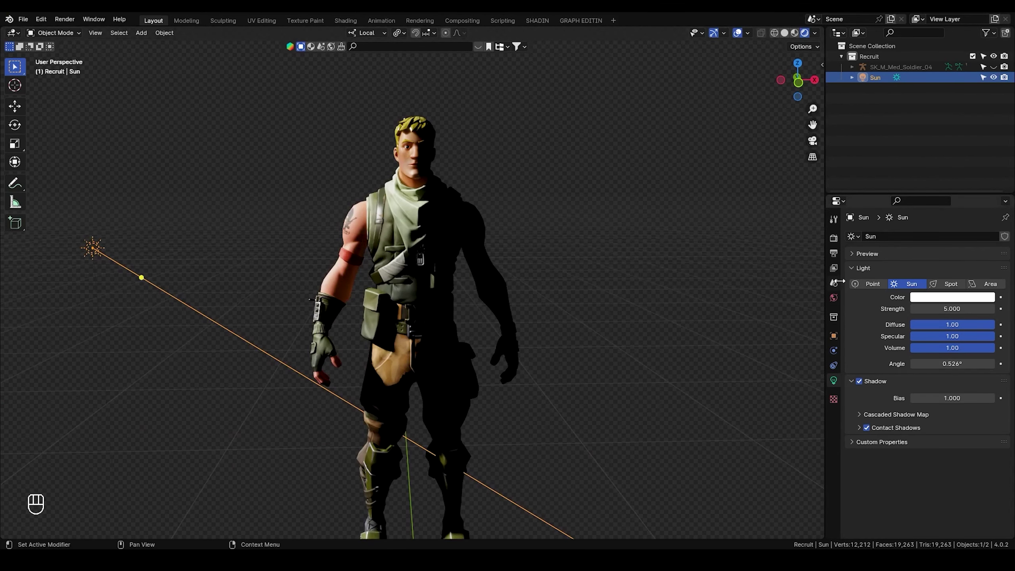
Change the sun colour to a warm off-white (hue ~0.07, saturation ~0.36).
left_click(951, 300)
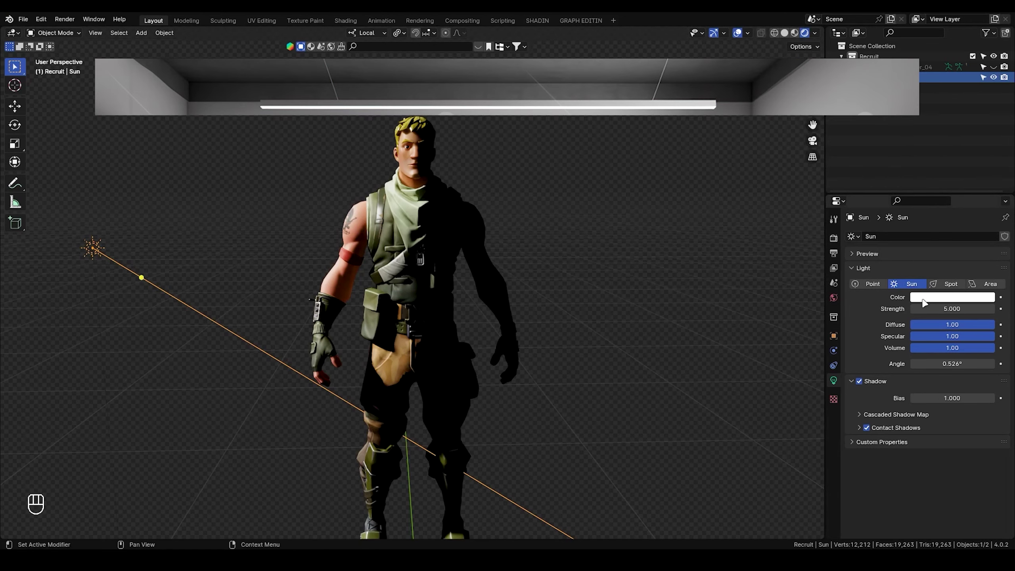
left_click(957, 300)
left_click(928, 193)
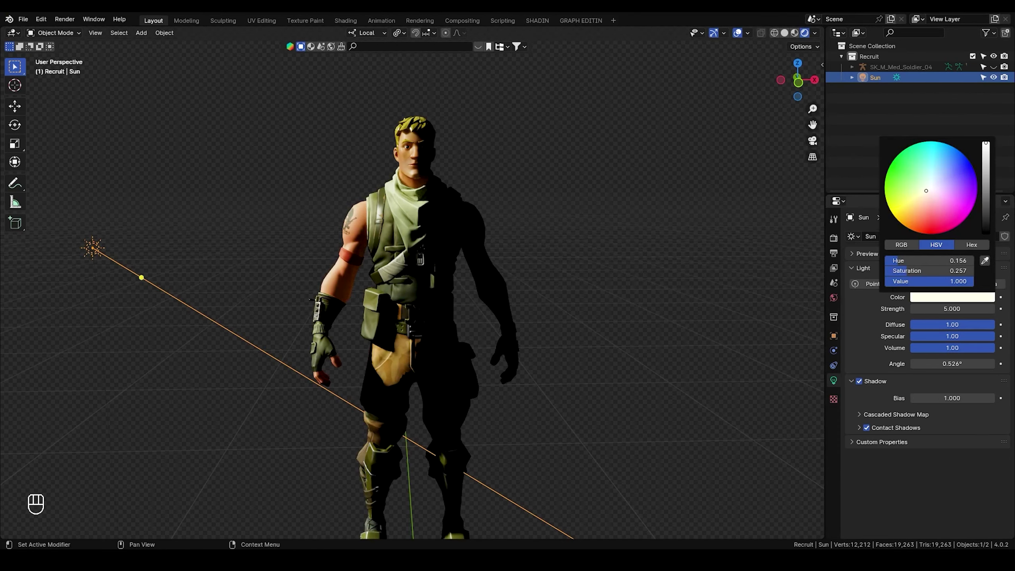
left_click_drag(929, 193, 933, 183)
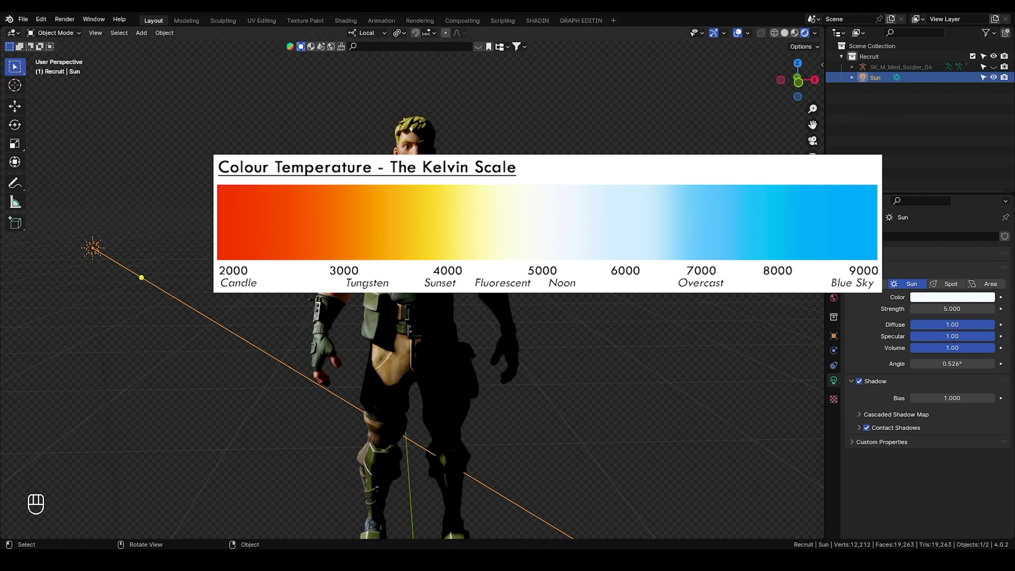
left_click(973, 297)
left_click_drag(933, 188, 929, 195)
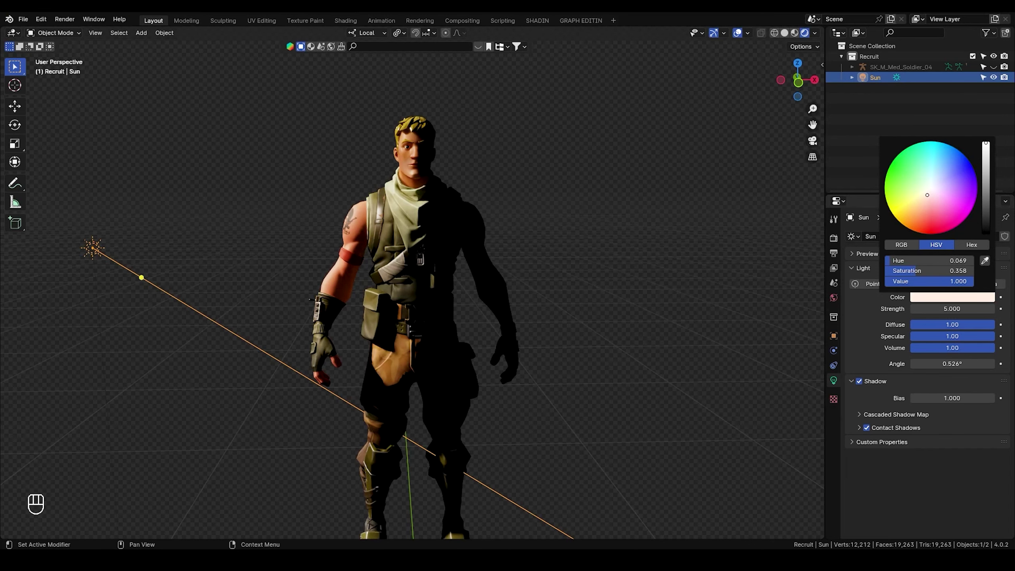
key("KP_1")
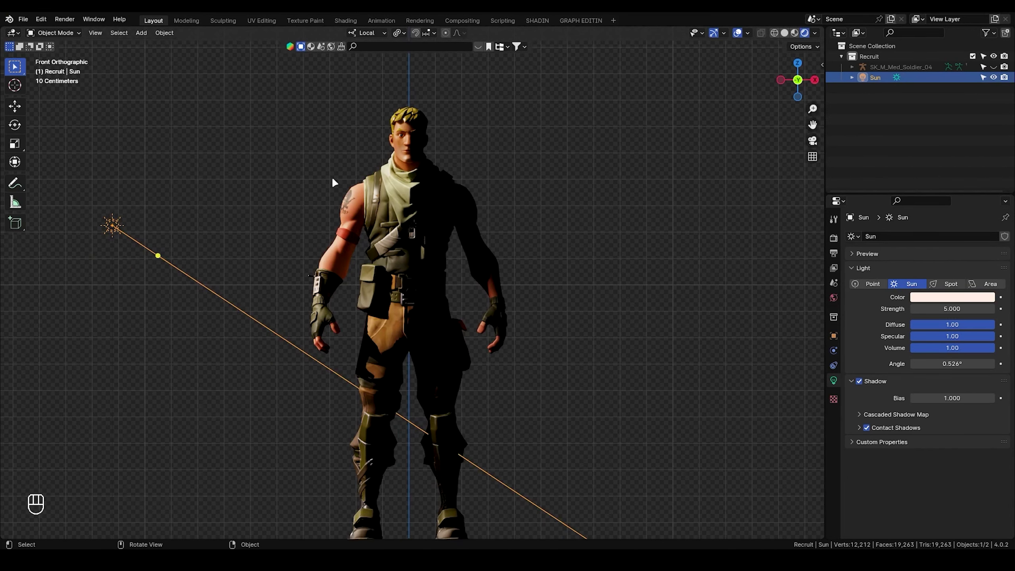
Re-aim the sun toward Recruit's front with the Rotate gizmo.
left_click(14, 125)
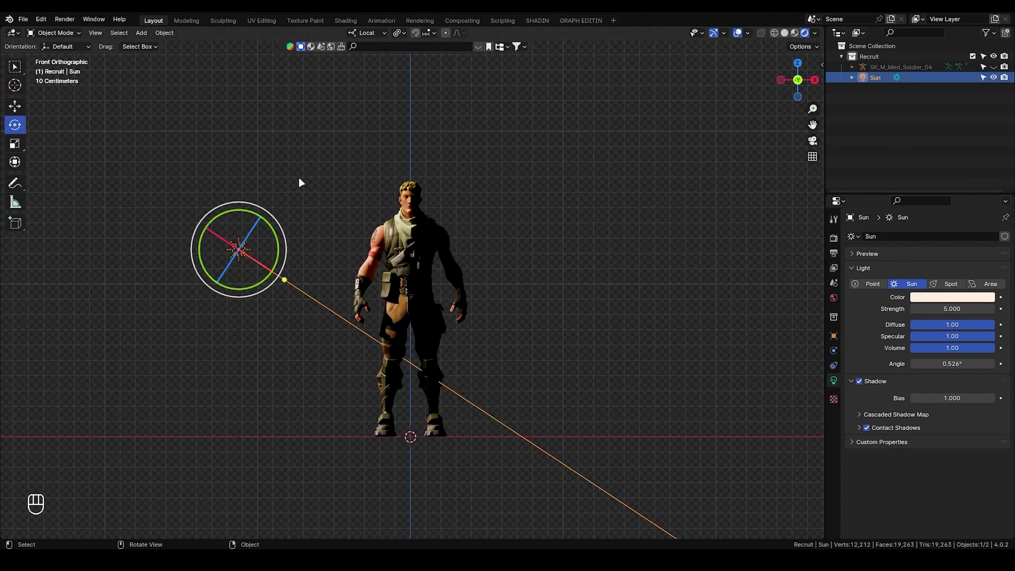
middle_click_drag(299, 176, 238, 295)
left_click_drag(228, 308, 239, 321)
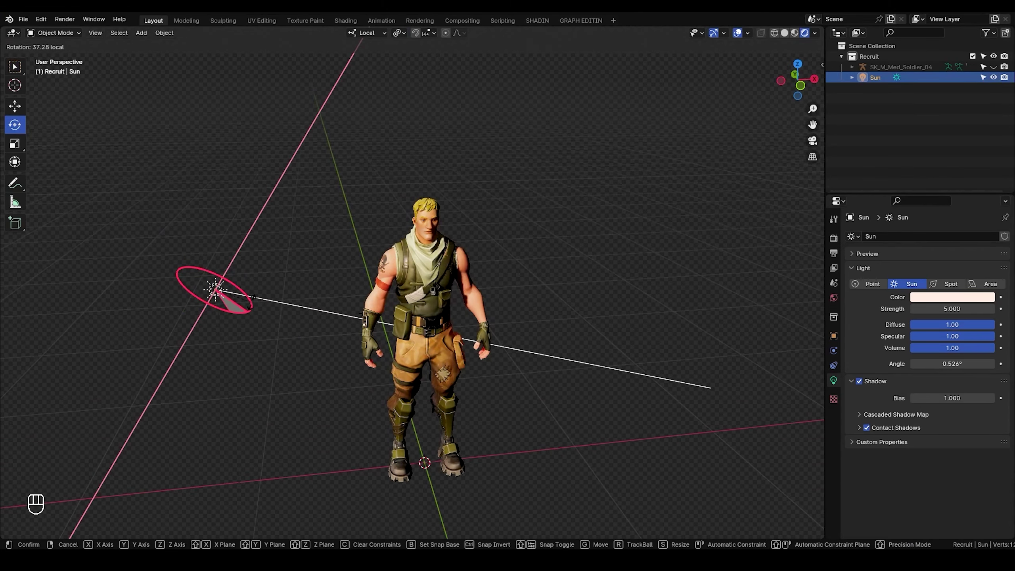
left_click_drag(214, 286, 222, 293)
middle_click_drag(215, 287, 161, 260)
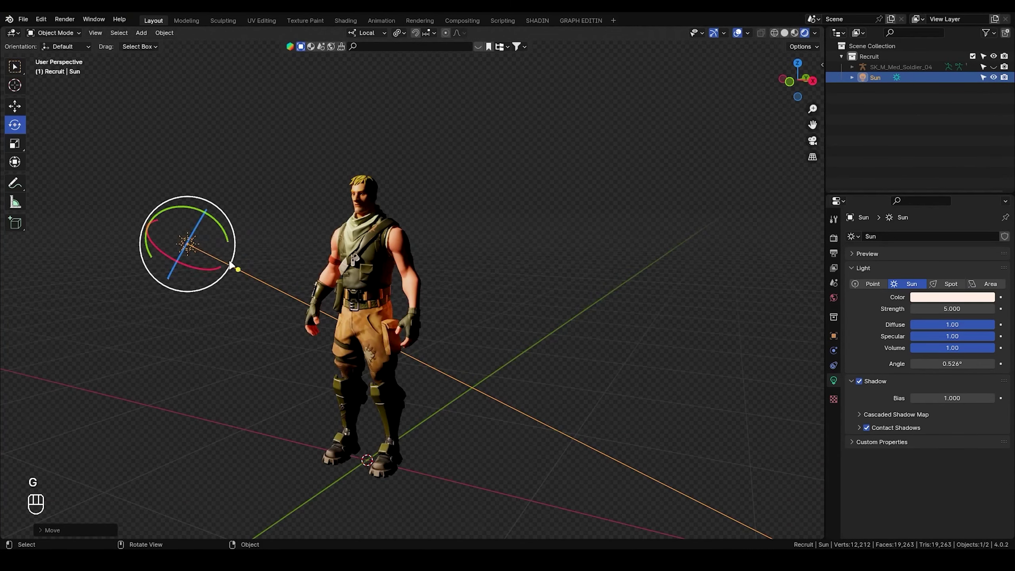
Split the 3D viewport into two side-by-side views.
key("g")
scroll(162, 260, "down", 1)
key("Escape")
scroll(498, 64, "up", 3)
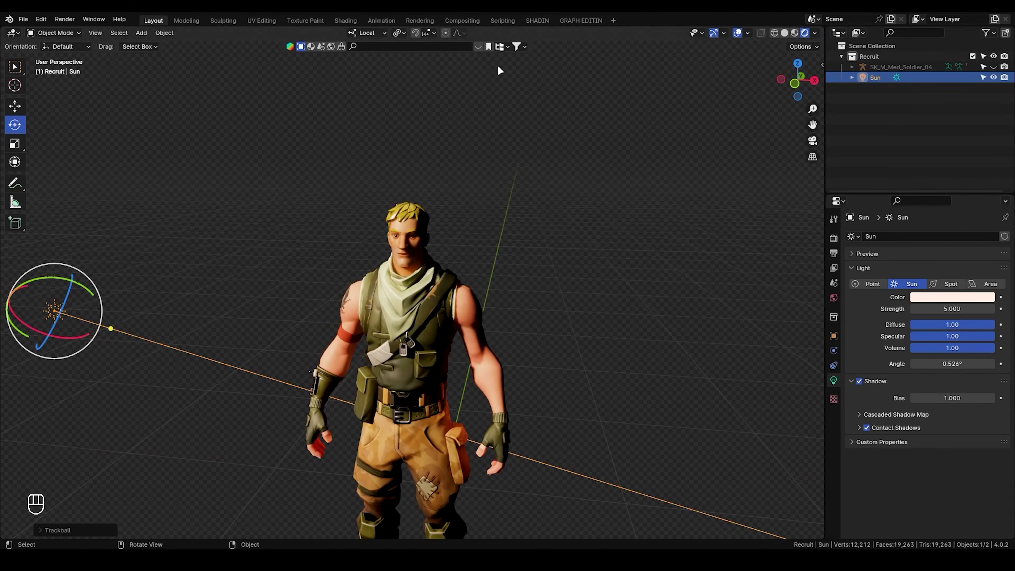
scroll(455, 209, "down", 2, "shift")
scroll(455, 210, "up", 1)
scroll(411, 199, "up", 1)
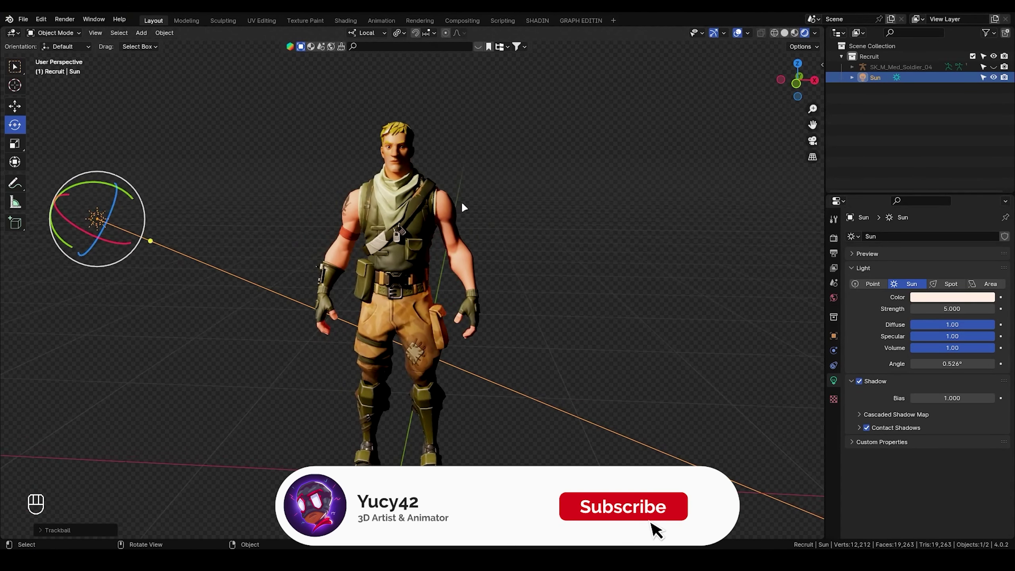
scroll(462, 202, "up", 1)
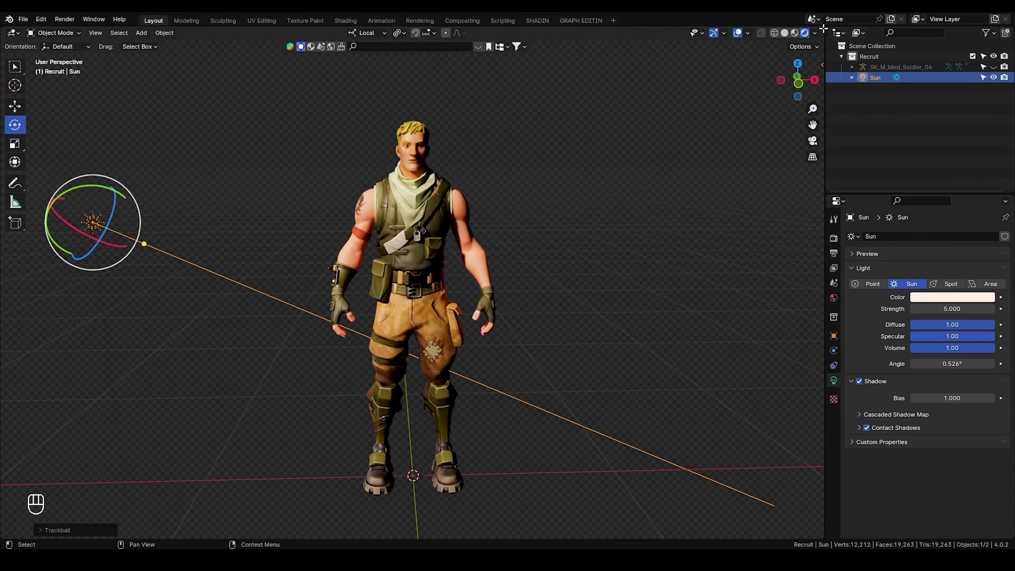
mouse_move(824, 29)
left_mouse_down()
mouse_move(415, 36)
mouse_move(438, 36)
left_mouse_up()
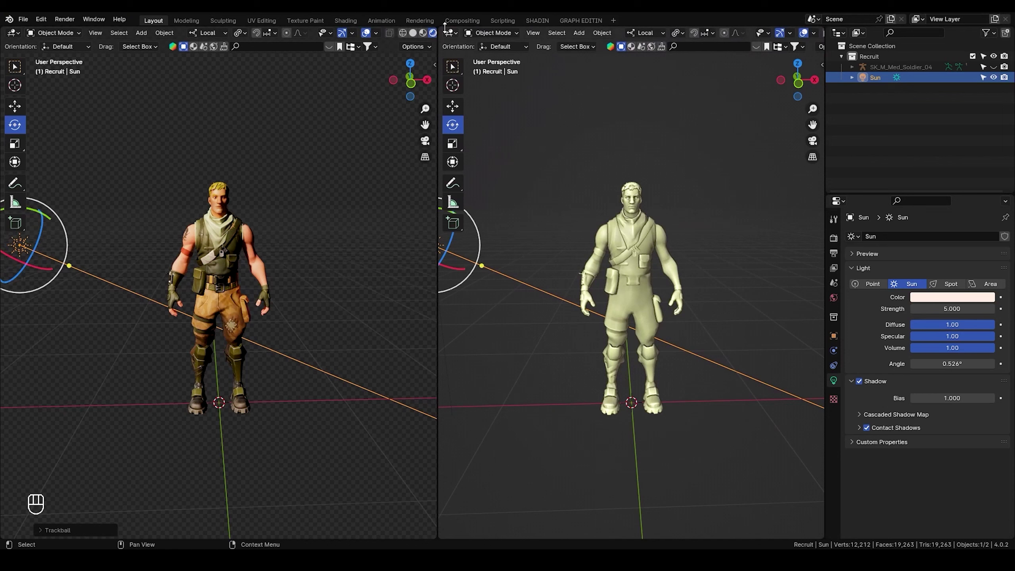
Turn the right-hand view into the Shader Editor with its side panel hidden.
left_click(450, 33)
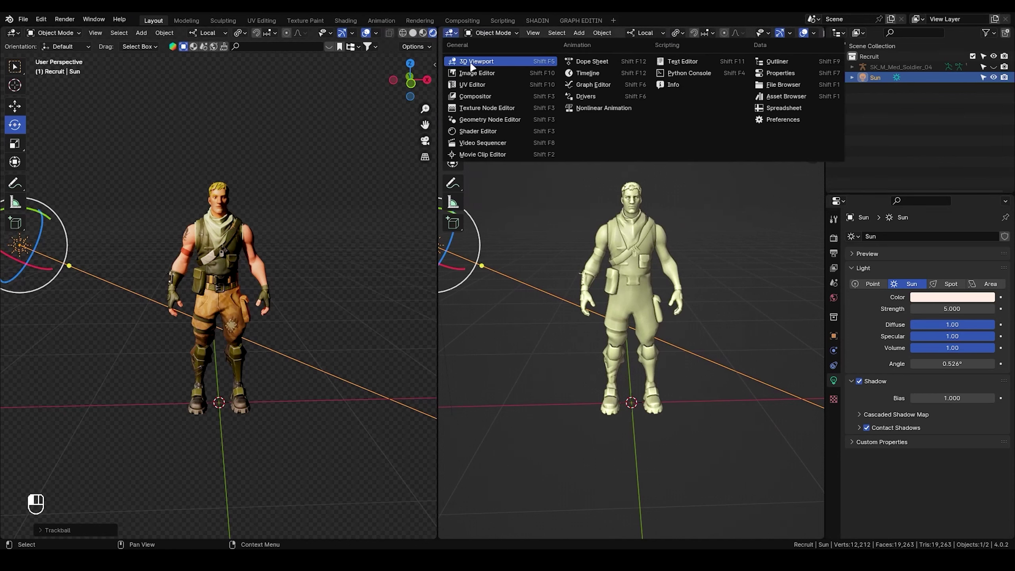
left_click(481, 131)
key("n")
key("n")
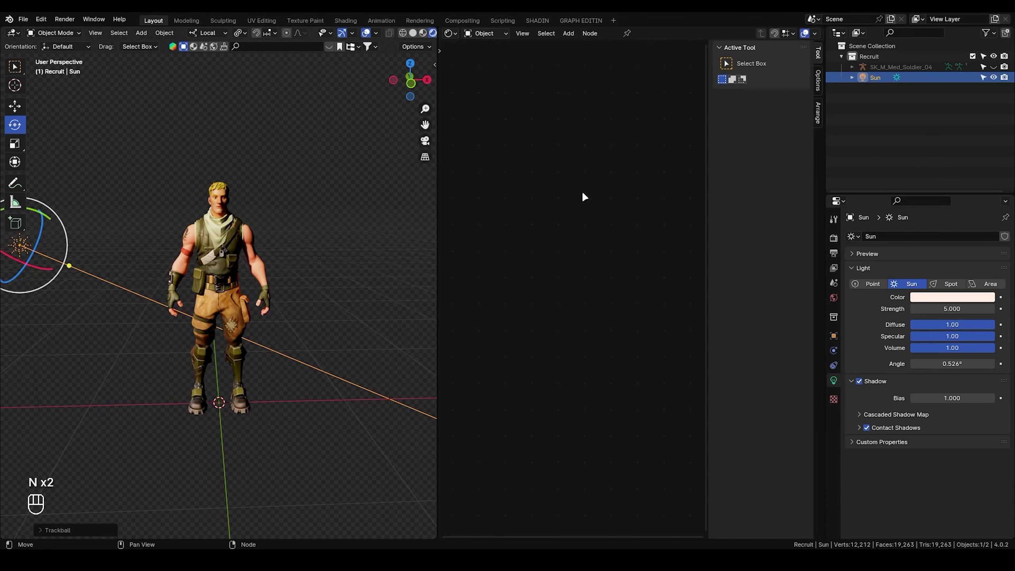
key("n")
key("n")
key("n")
scroll(213, 165, "up", 3)
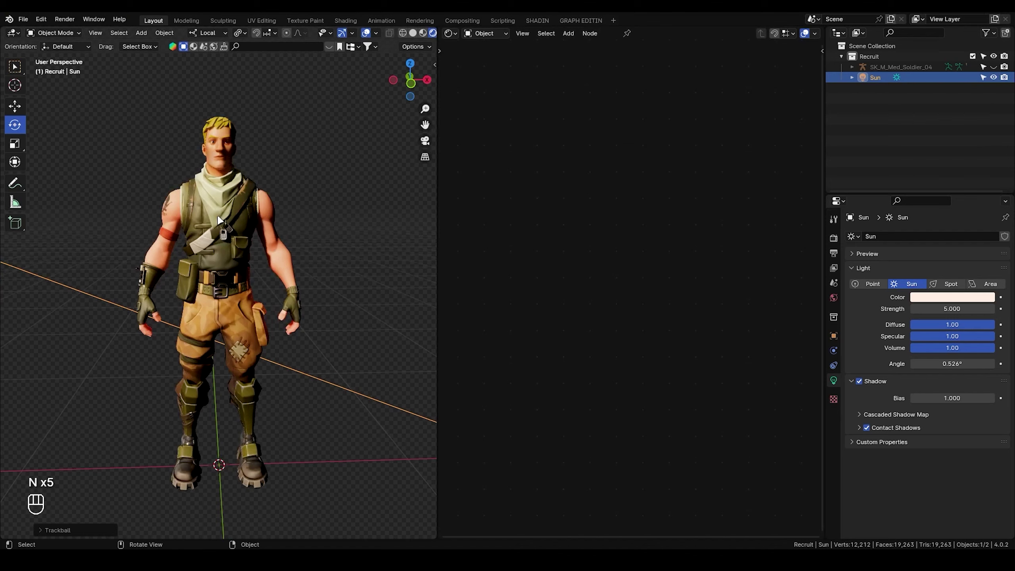
Select the Recruit mesh and lower the FP Material's Subsurface to 0.02 m.
left_click(248, 190)
scroll(574, 445, "up", 5)
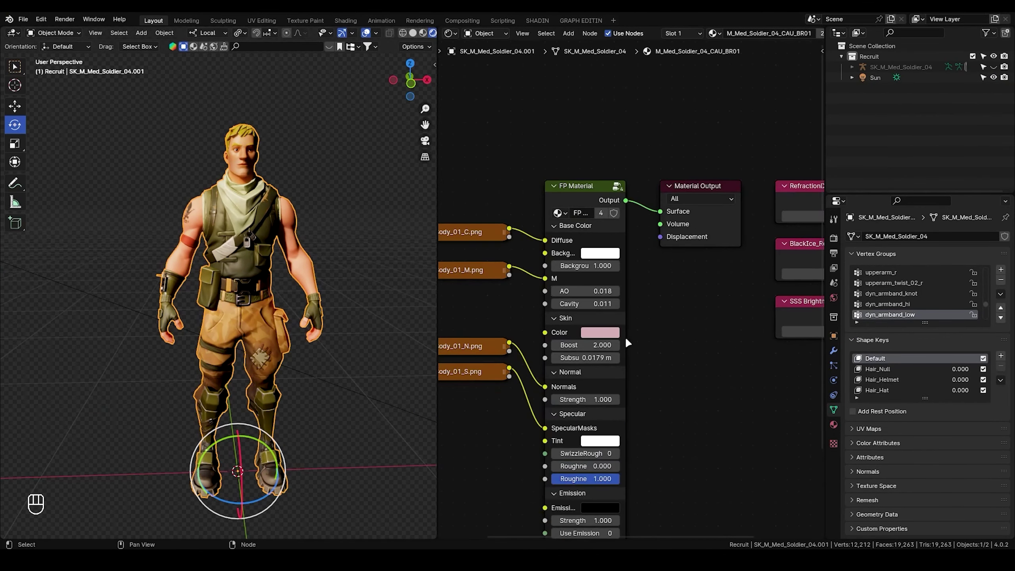
left_click_drag(681, 344, 648, 344)
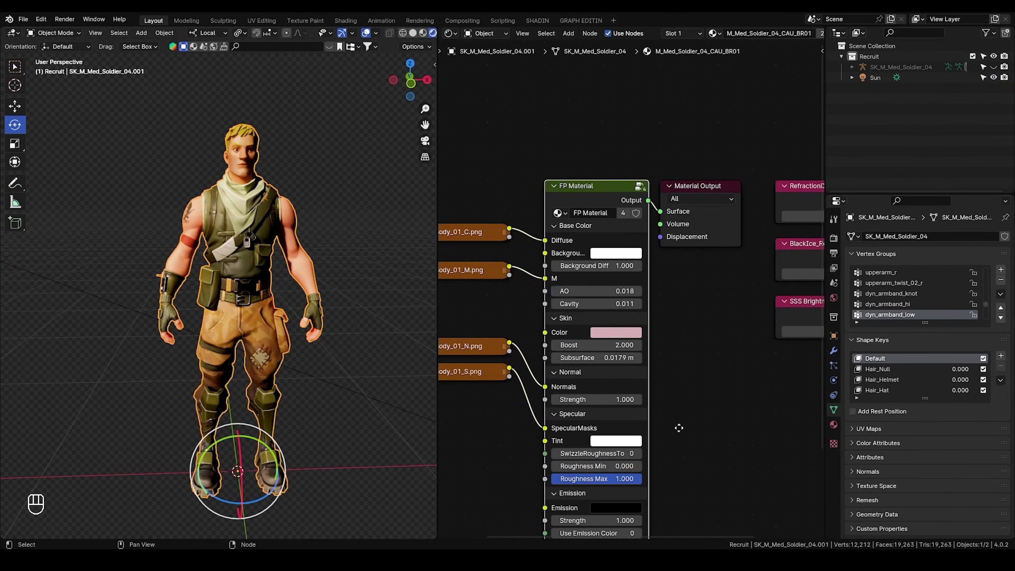
scroll(680, 428, "up", 2)
scroll(628, 268, "up", 3)
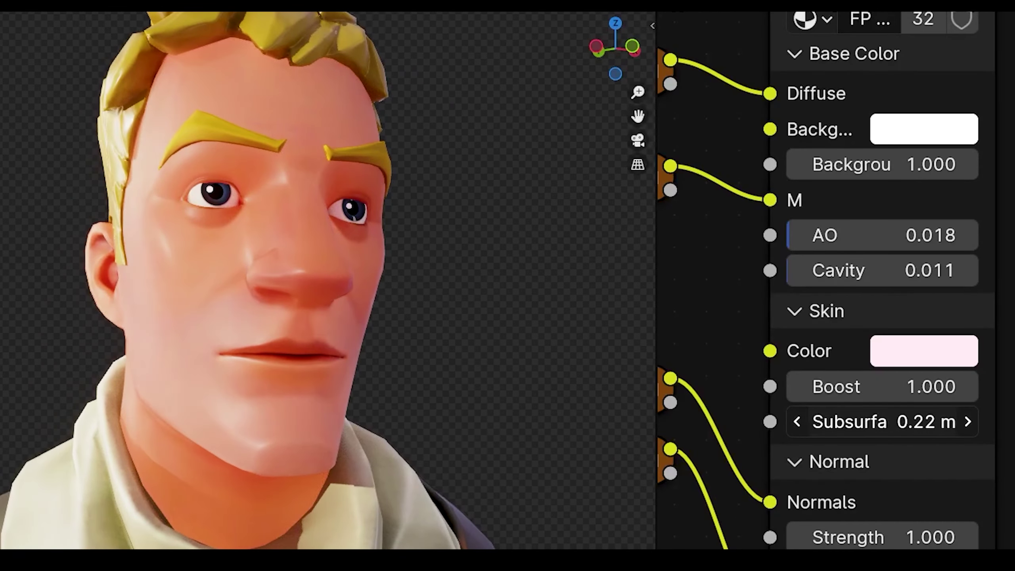
left_click_drag(889, 423, 841, 423)
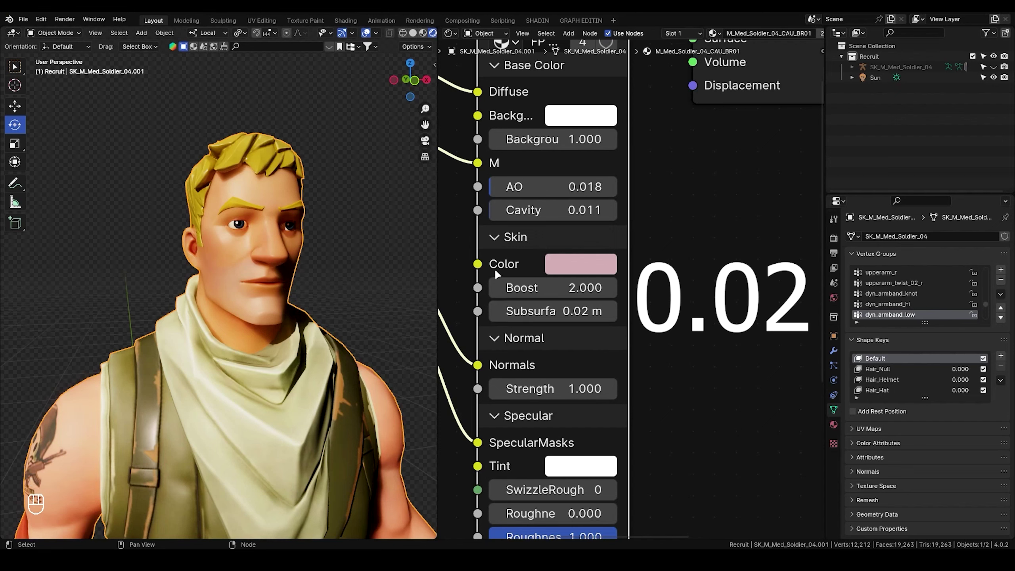
Shift the FP Material's Skin Color to a muted pink.
left_click(599, 269)
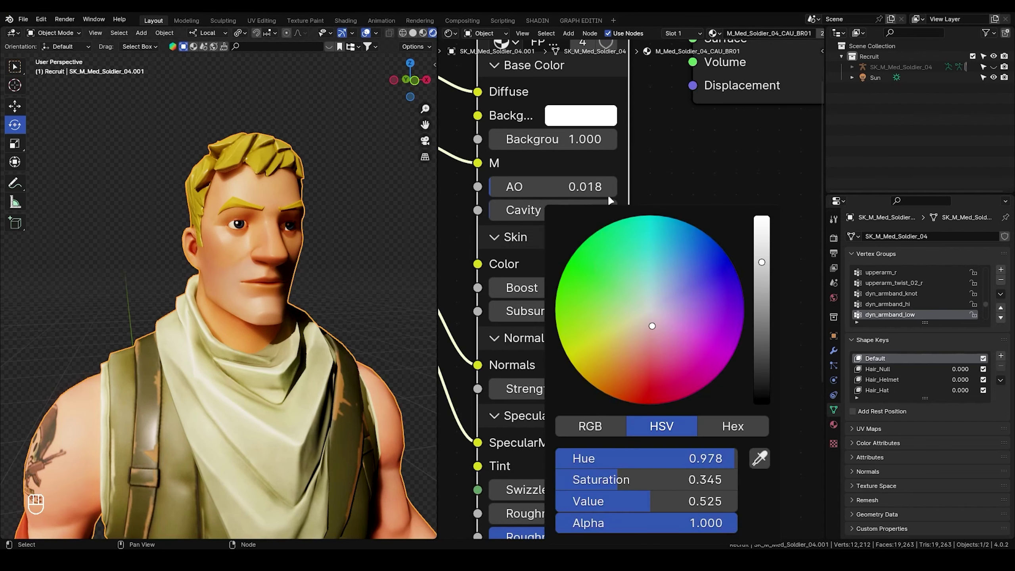
left_click(596, 264)
left_click_drag(649, 351, 648, 333)
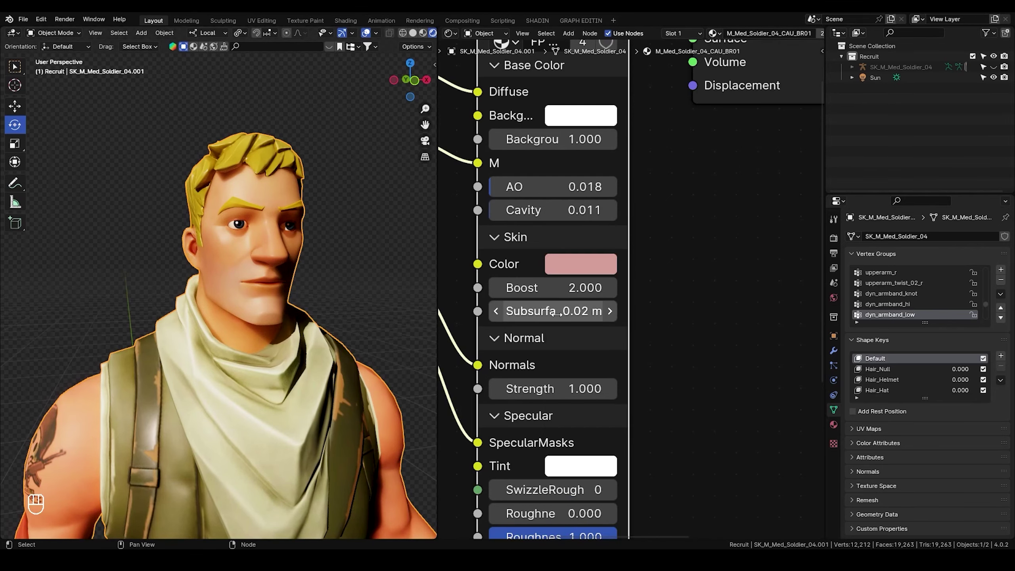
scroll(304, 296, "down", 5)
mouse_move(305, 296)
middle_mouse_down("shift")
mouse_move(288, 275)
mouse_move(306, 171)
mouse_move(381, 207)
middle_mouse_up("shift")
scroll(263, 262, "up", 3)
scroll(658, 145, "down", 2)
left_click(679, 34)
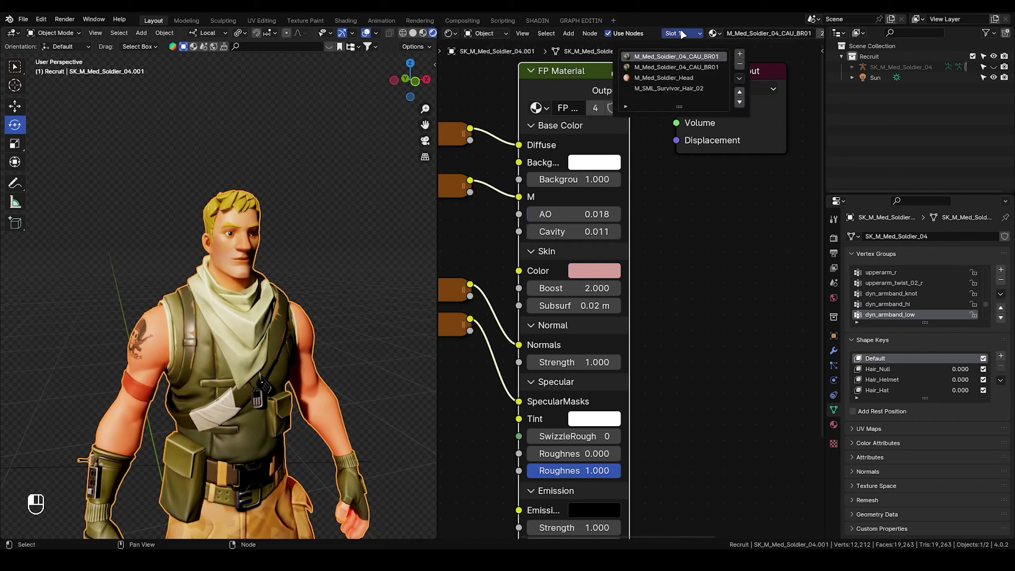
Select the M_Med_Soldier_Head material slot and set its Subsurface to 0.02 m.
left_click(666, 77)
scroll(597, 289, "up", 1)
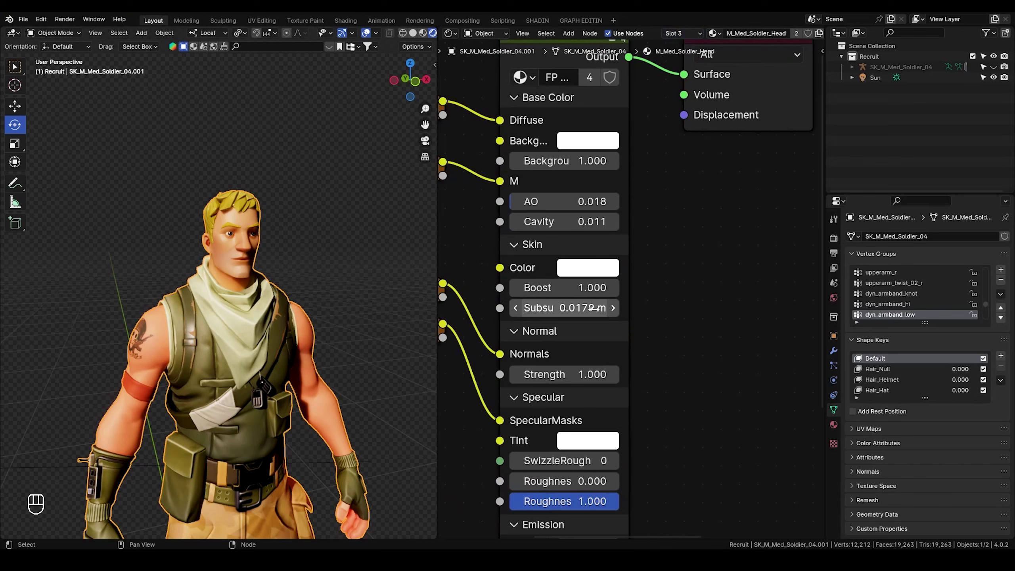
left_click(561, 310)
type(".02")
key("Return")
Tint the head's Skin Color a pale, low-saturation pink.
left_click(579, 268)
left_click(582, 270)
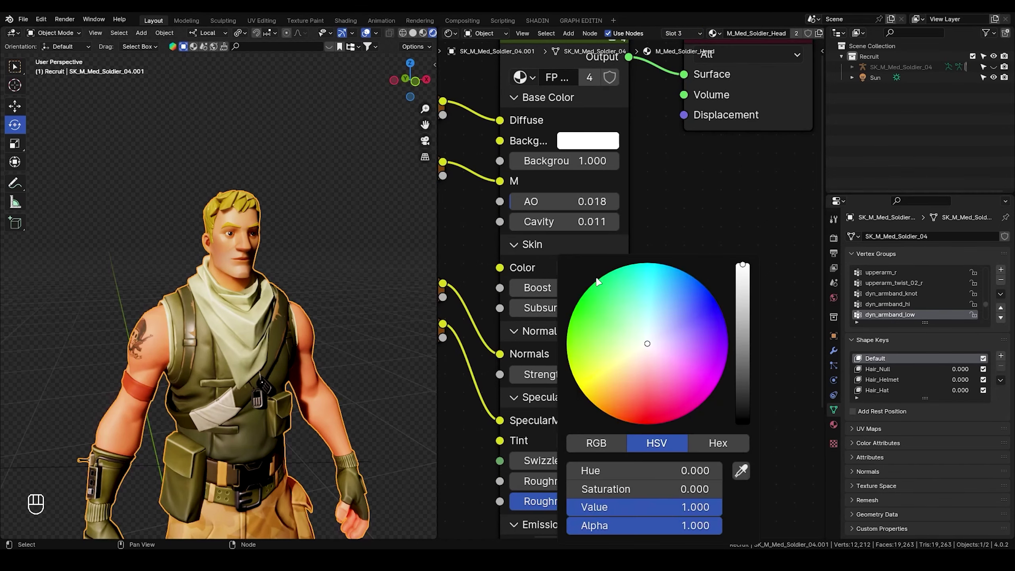
left_click(650, 372)
scroll(238, 213, "up", 3)
middle_click_drag(238, 238, 239, 213)
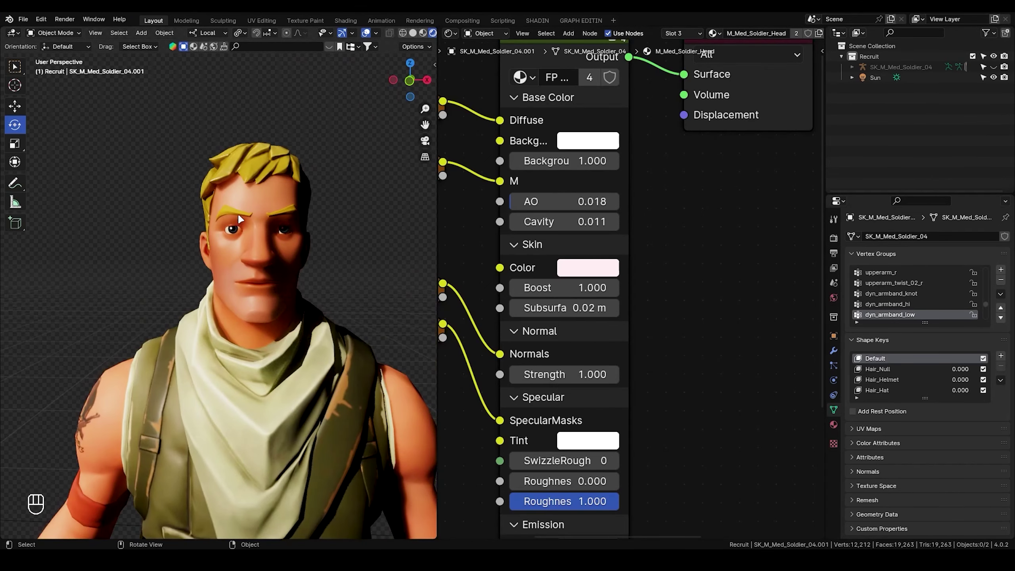
left_click(589, 273)
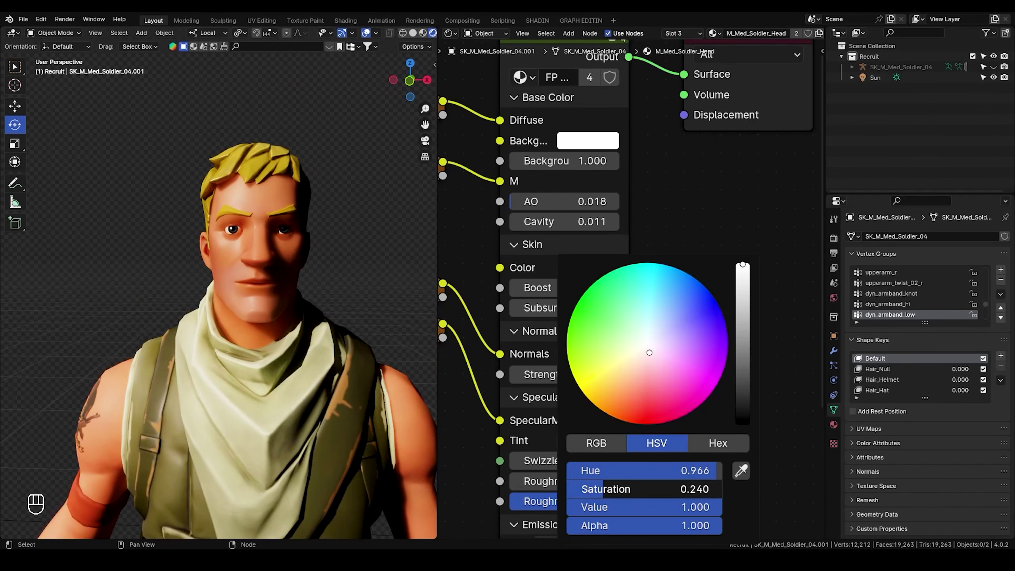
mouse_move(605, 489)
left_mouse_down()
mouse_move(655, 489)
mouse_move(580, 489)
left_mouse_up()
scroll(471, 235, "down", 2)
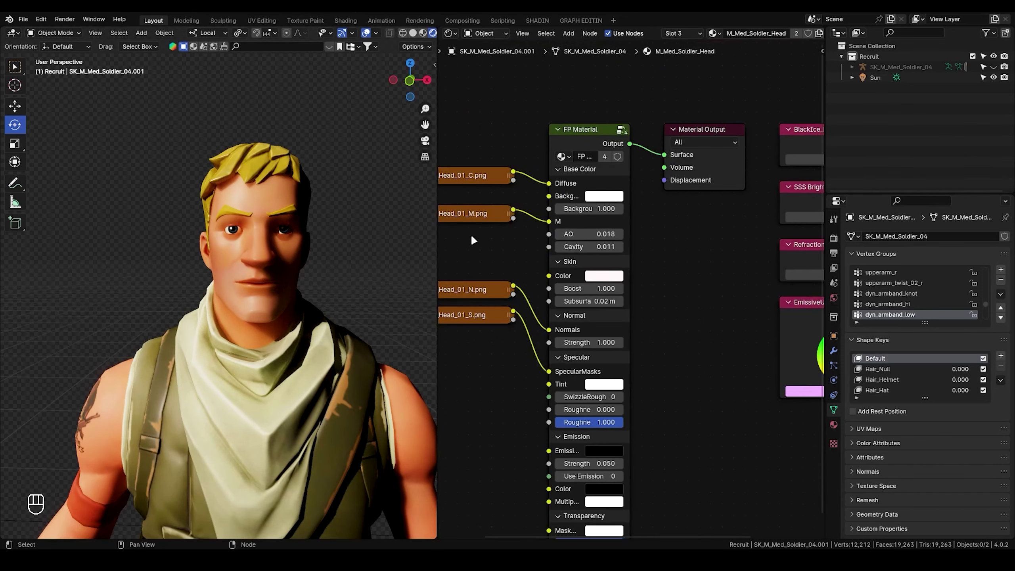
Switch the shader editor to the World shader and frame all its nodes.
left_click(485, 35)
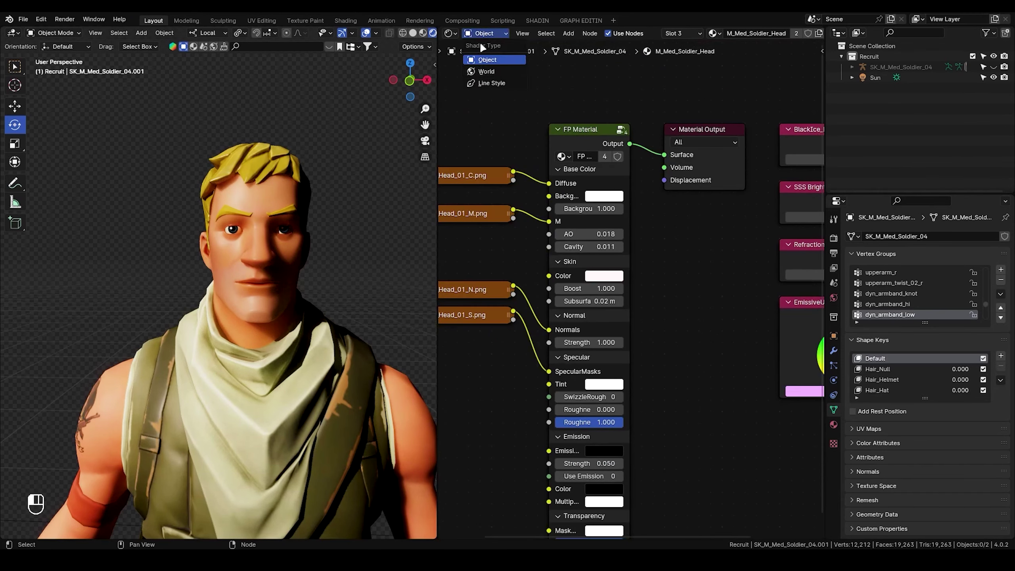
left_click(487, 74)
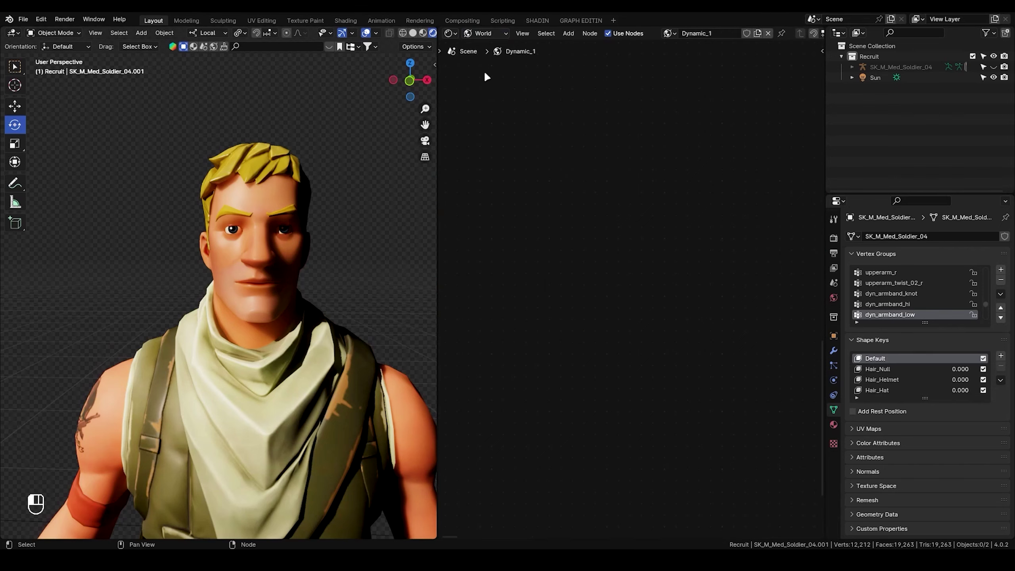
key("a")
key("KP_Decimal")
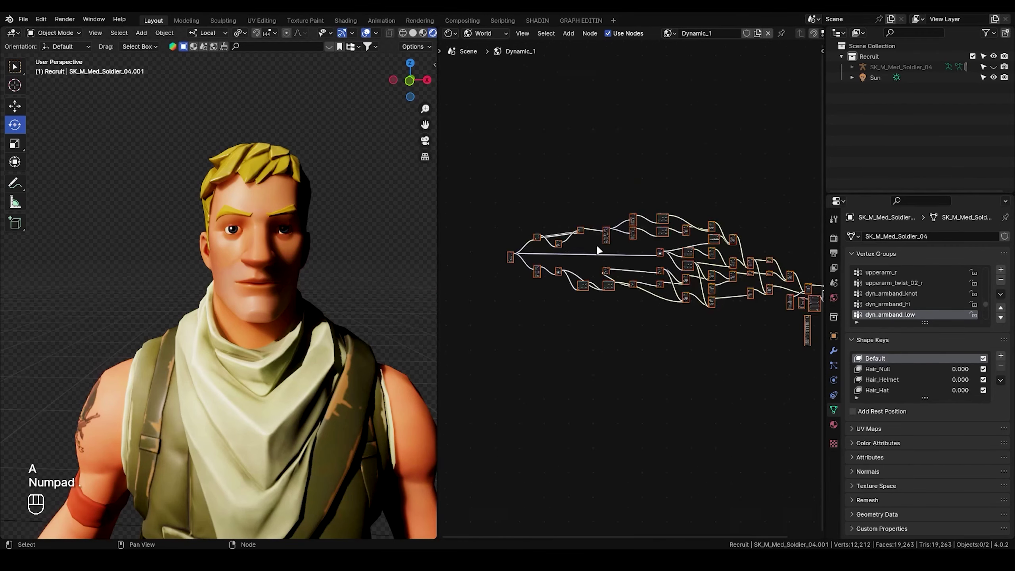
left_click(587, 224)
middle_click_drag(566, 202, 471, 296)
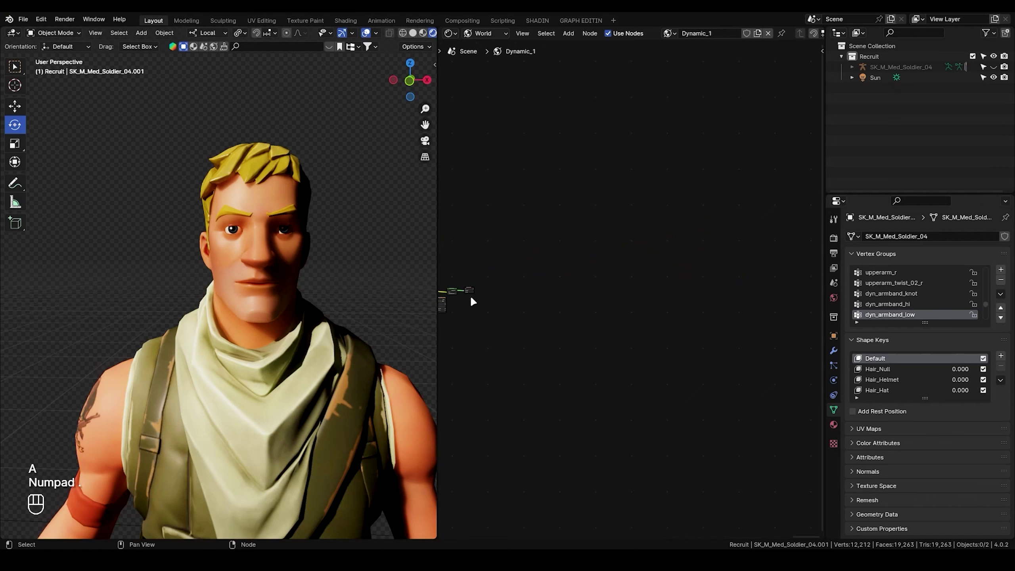
scroll(596, 297, "up", 6)
scroll(596, 297, "up", 5)
scroll(634, 286, "up", 2)
Disconnect the sky texture from Background Color and move the texture nodes aside.
right_click_drag(637, 287, 651, 252, "ctrl")
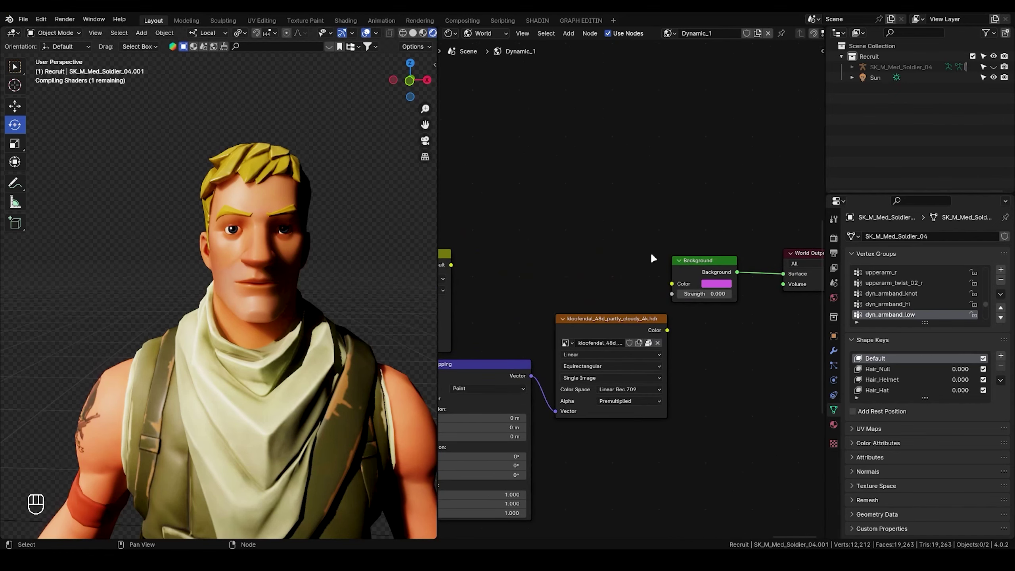
scroll(624, 249, "down", 2, "shift")
scroll(623, 249, "down", 2)
scroll(612, 317, "down", 2)
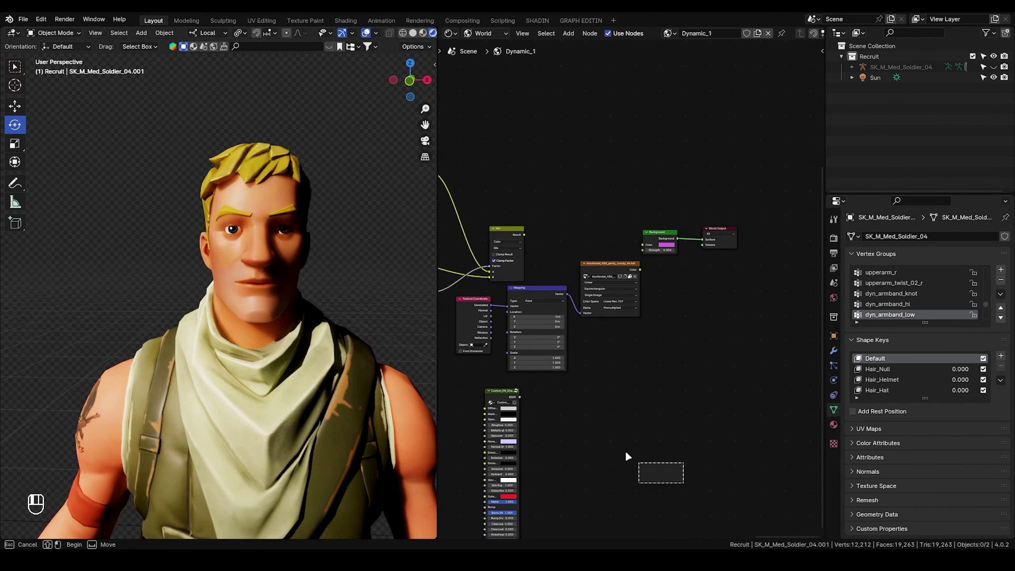
key("g")
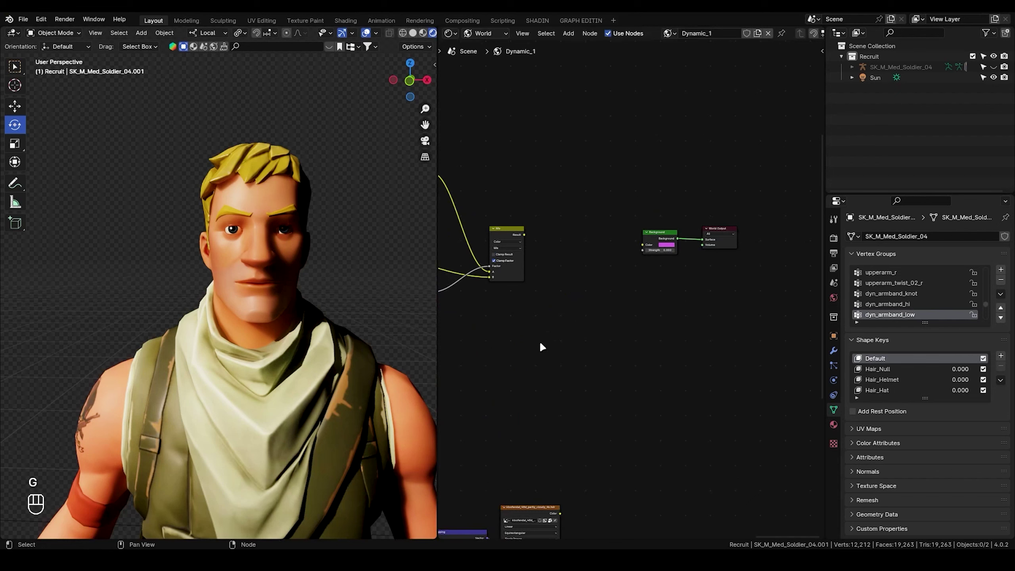
scroll(636, 184, "up", 2)
scroll(508, 279, "up", 2)
scroll(594, 225, "up", 2)
left_click_drag(530, 235, 545, 229)
Make the world Background colour white, with Value 1 and Saturation 0.
key("alt+a")
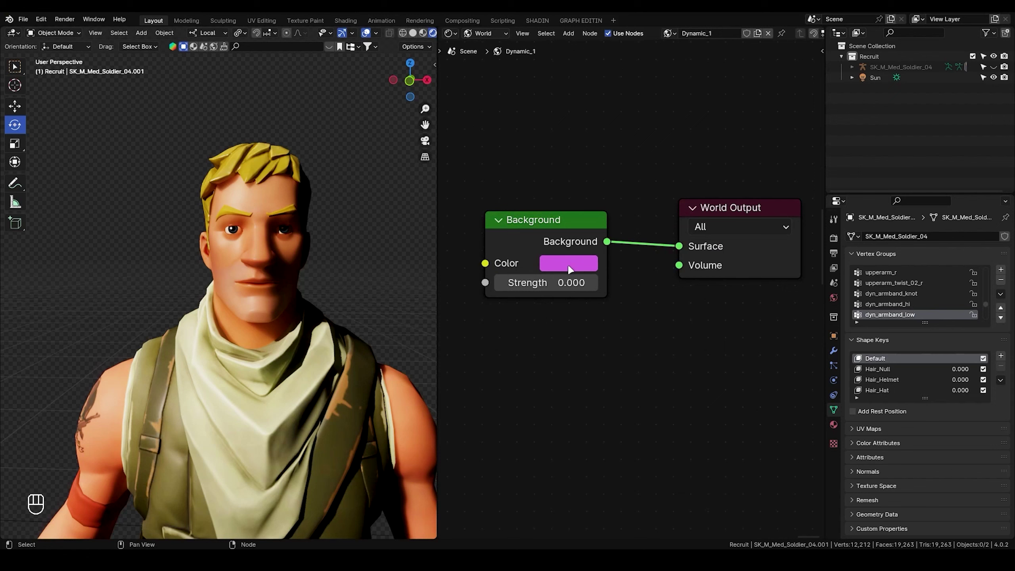
left_click(559, 262)
left_click(563, 269)
left_click_drag(714, 308, 716, 282)
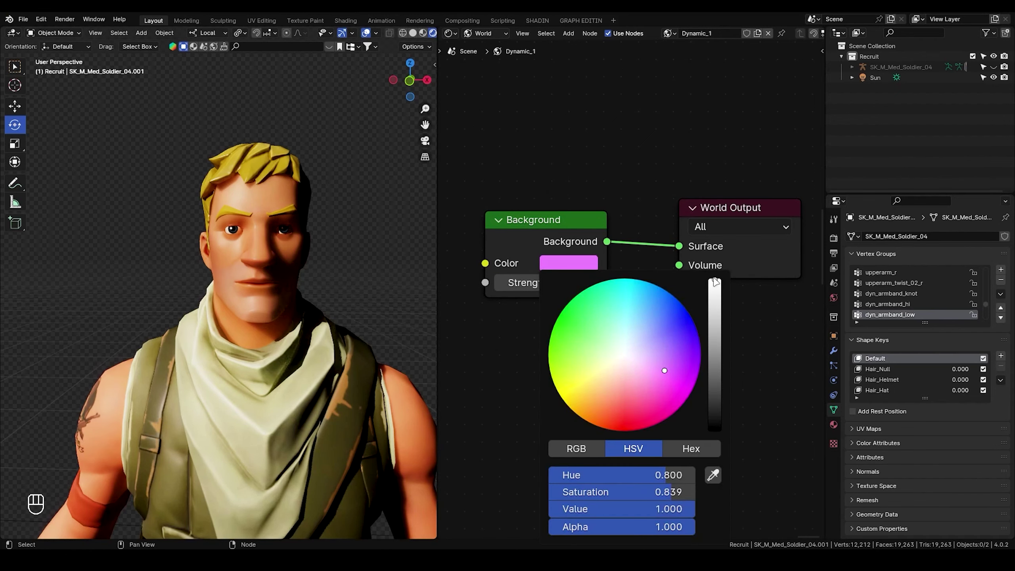
left_click_drag(674, 492, 556, 492)
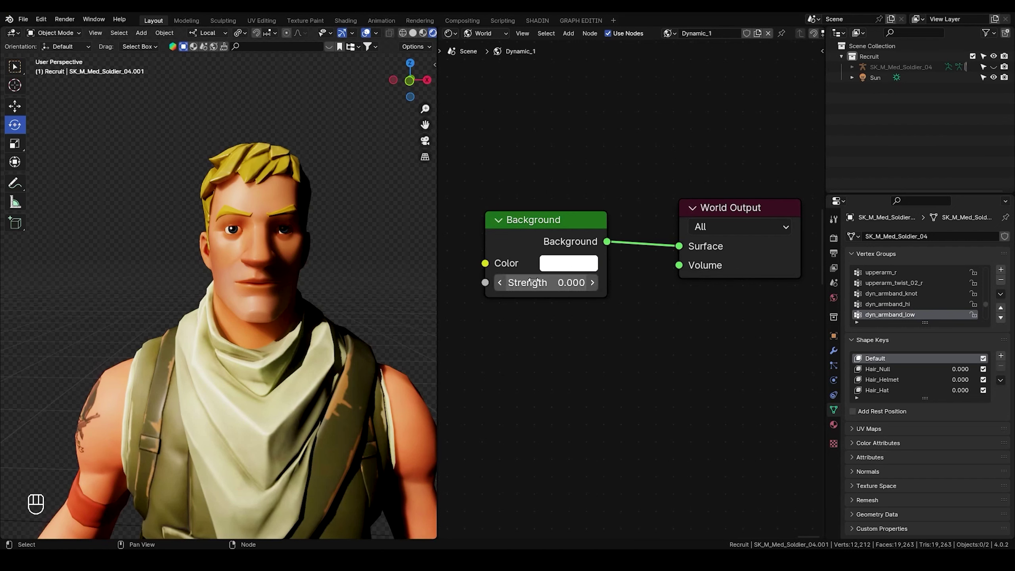
Set the world Background strength to 0.12.
left_click(560, 268)
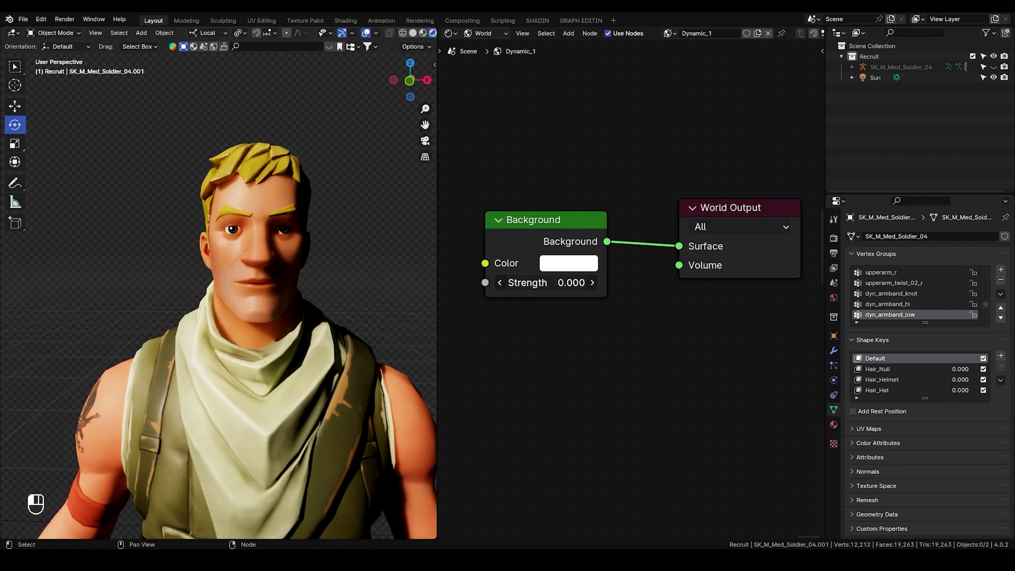
left_click_drag(547, 283, 547, 284)
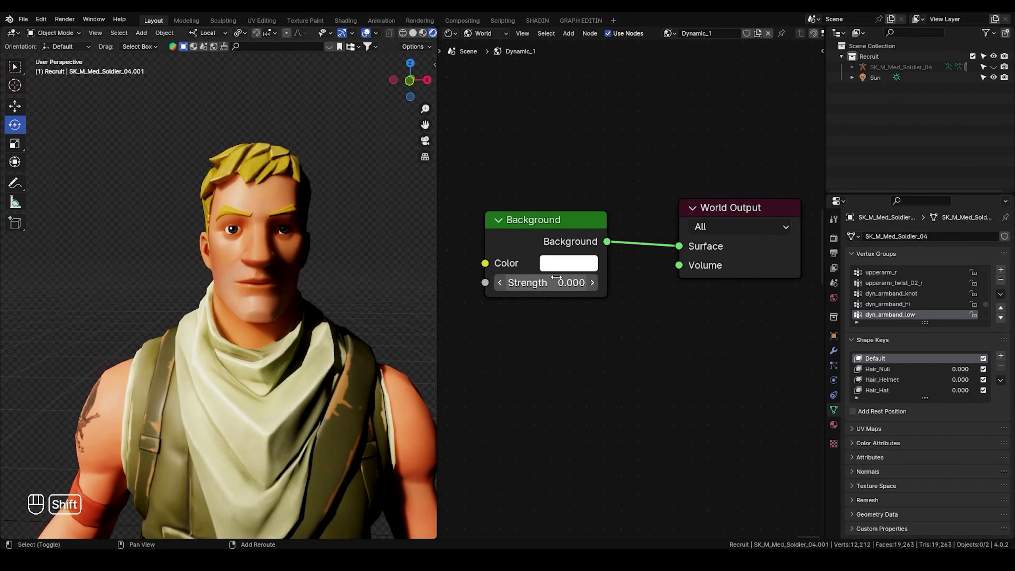
left_click_drag(547, 283, 555, 282, "shift")
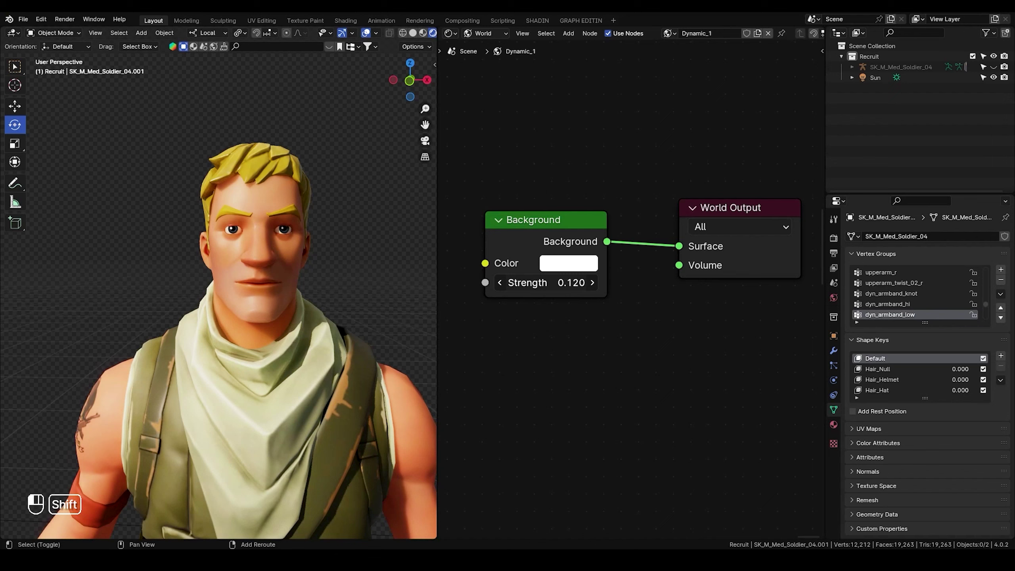
scroll(312, 288, "down", 4)
mouse_move(296, 283)
middle_mouse_down()
mouse_move(227, 287)
mouse_move(277, 306)
mouse_move(233, 303)
mouse_move(289, 260)
middle_mouse_up()
scroll(228, 284, "up", 3)
scroll(249, 297, "up", 2)
scroll(250, 296, "up", 2)
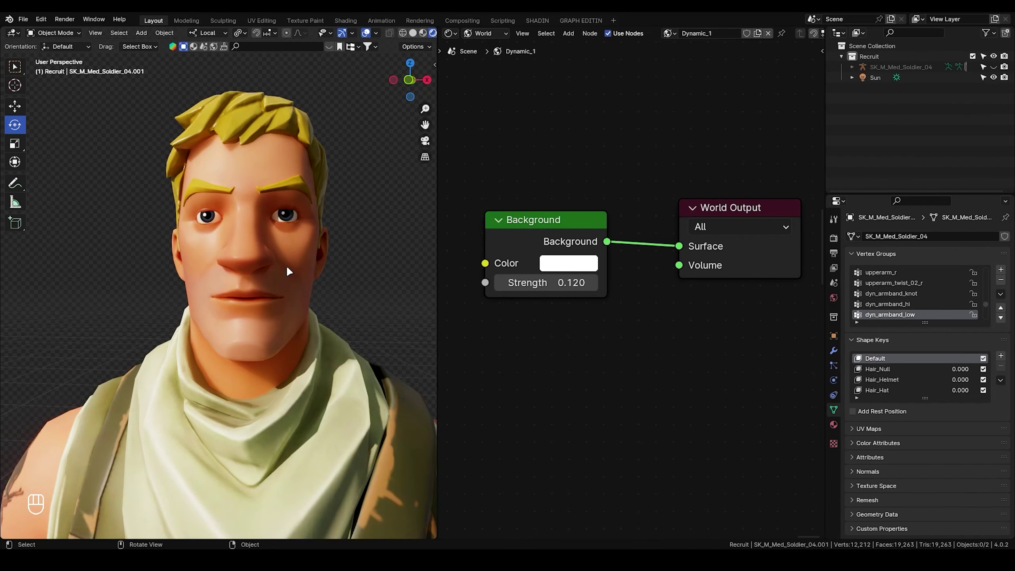
scroll(273, 270, "down", 4)
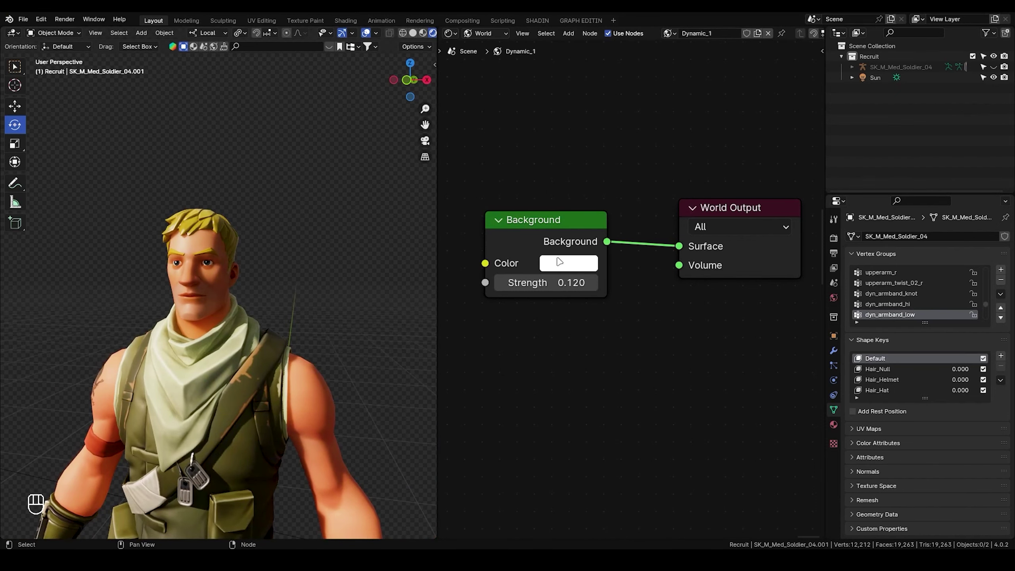
Tint the world Background colour a muted lavender (HSV 0.699/0.355/0.700).
left_click(553, 265)
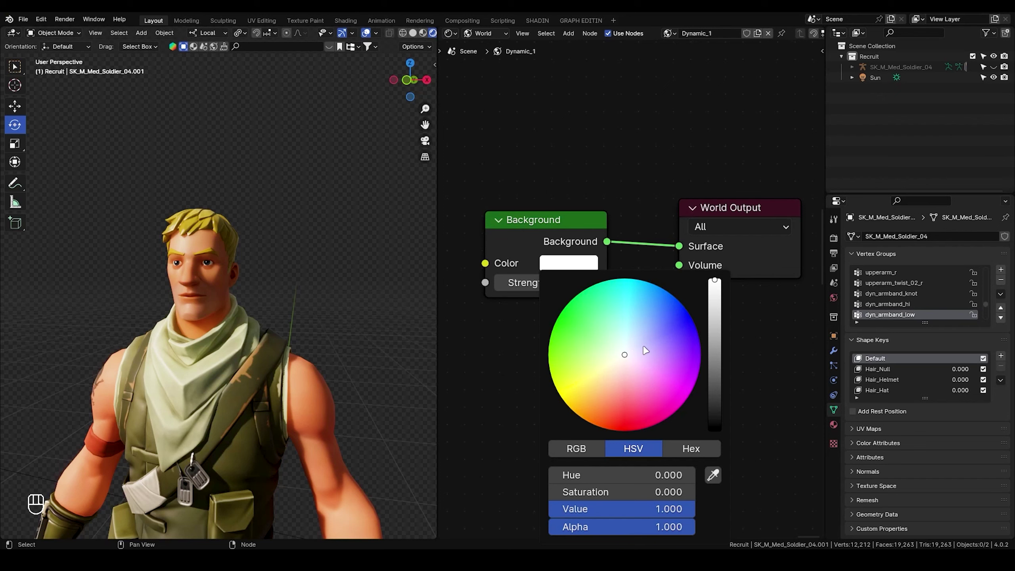
left_click(626, 354)
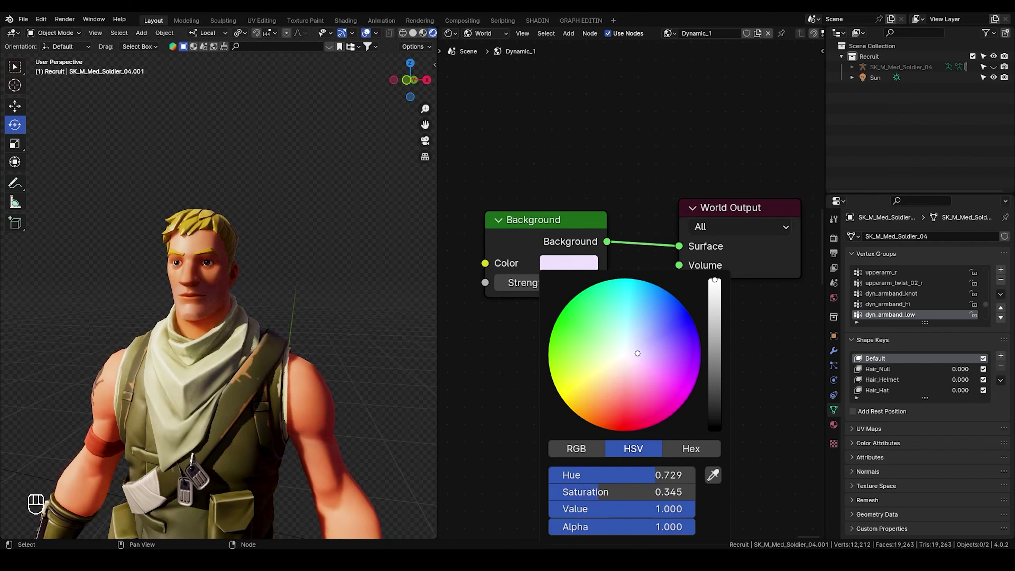
left_click_drag(719, 291, 714, 303)
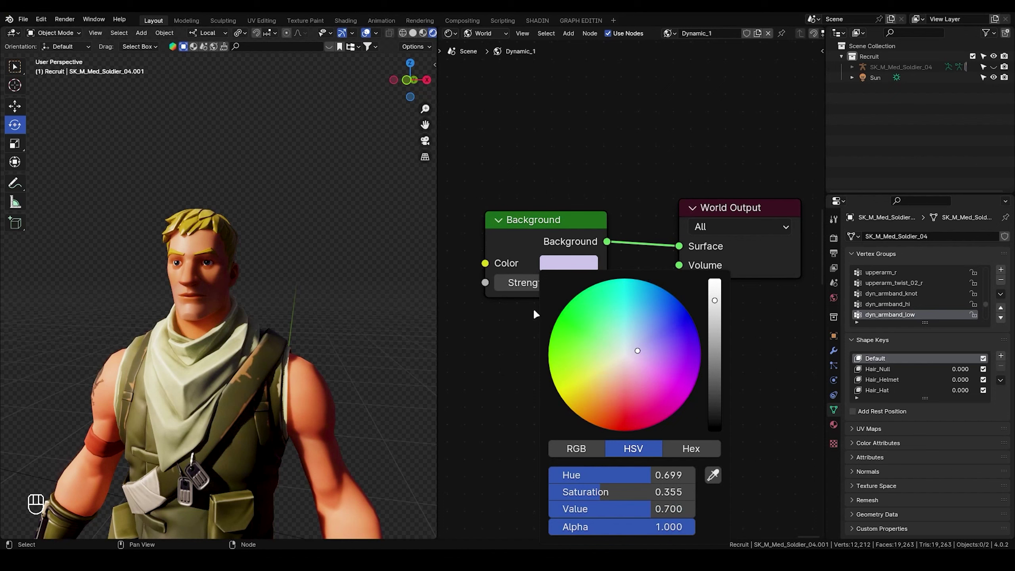
scroll(548, 252, "up", 1)
left_click(529, 255)
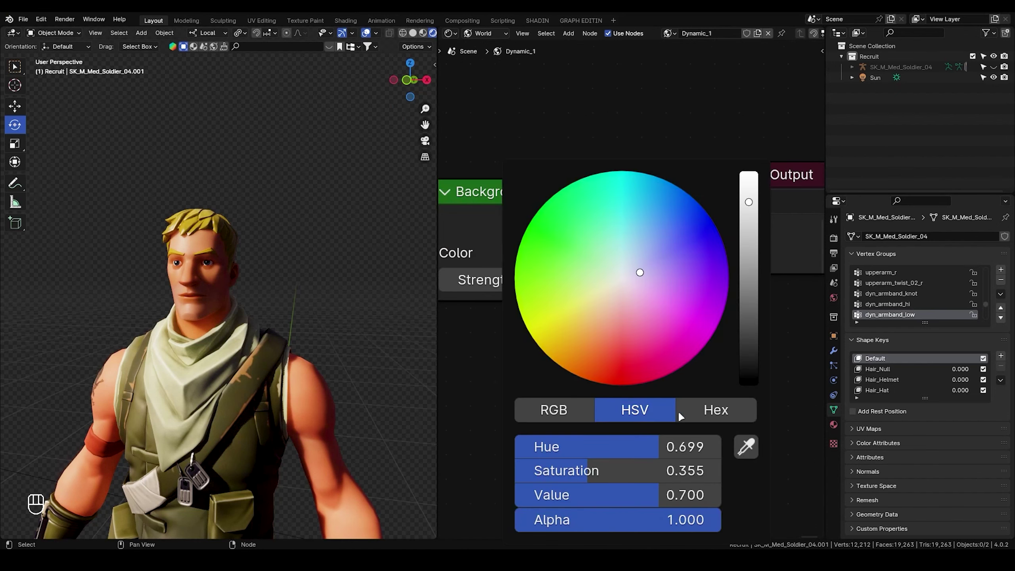
left_click(706, 410)
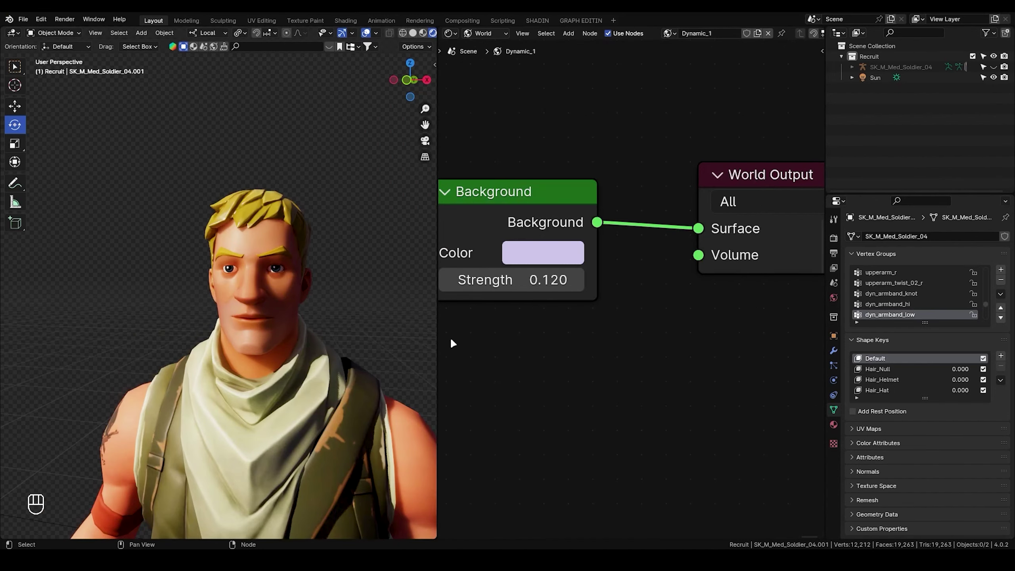
Raise the world Background strength to 0.430.
middle_click_drag(291, 332, 232, 293)
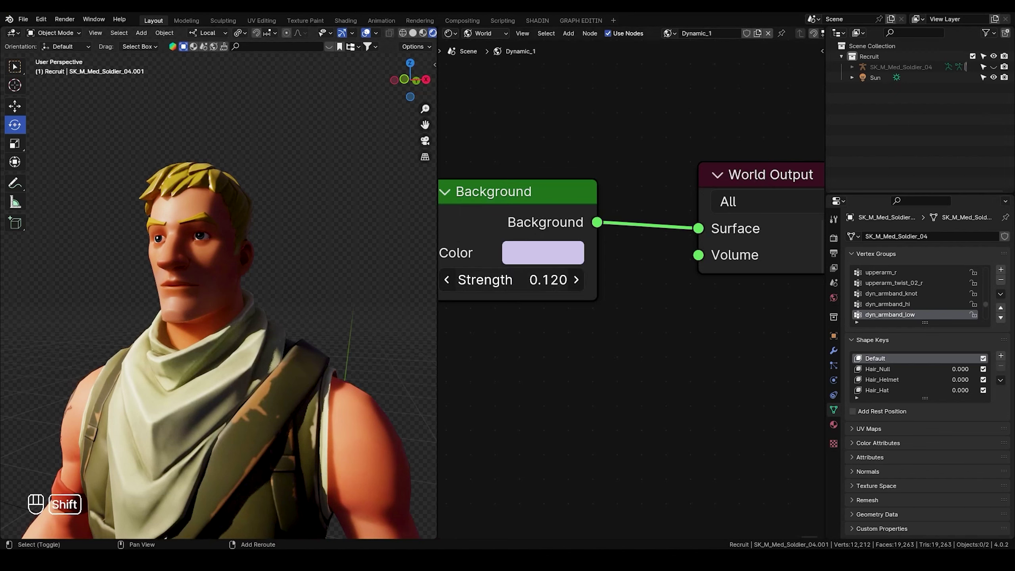
mouse_move(548, 280)
left_mouse_down("shift")
mouse_move(579, 279)
mouse_move(547, 279)
left_mouse_up("shift")
scroll(261, 286, "down", 3)
mouse_move(261, 285)
middle_mouse_down()
mouse_move(302, 295)
mouse_move(331, 340)
mouse_move(170, 310)
mouse_move(179, 314)
mouse_move(136, 314)
mouse_move(375, 319)
mouse_move(225, 292)
mouse_move(257, 302)
mouse_move(254, 275)
mouse_move(229, 252)
mouse_move(170, 278)
middle_mouse_up()
scroll(330, 350, "up", 3)
scroll(170, 309, "down", 4)
scroll(225, 292, "up", 3)
scroll(224, 292, "down", 3)
left_click(255, 275)
scroll(254, 275, "up", 4)
scroll(197, 318, "down", 5)
mouse_move(196, 318)
middle_mouse_down()
mouse_move(240, 309)
mouse_move(148, 313)
mouse_move(316, 315)
middle_mouse_up()
scroll(238, 269, "up", 2)
scroll(262, 184, "up", 3)
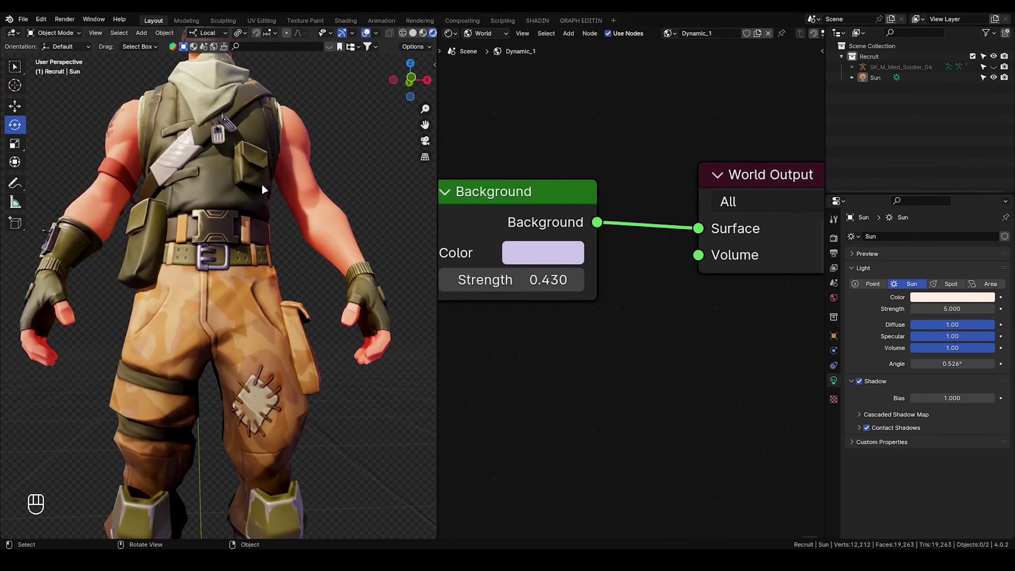
scroll(263, 288, "down", 5)
Add a default 10 W, 1 m square Area light through Shift+A > Light.
middle_click_drag(264, 288, 215, 334)
key("shift+a")
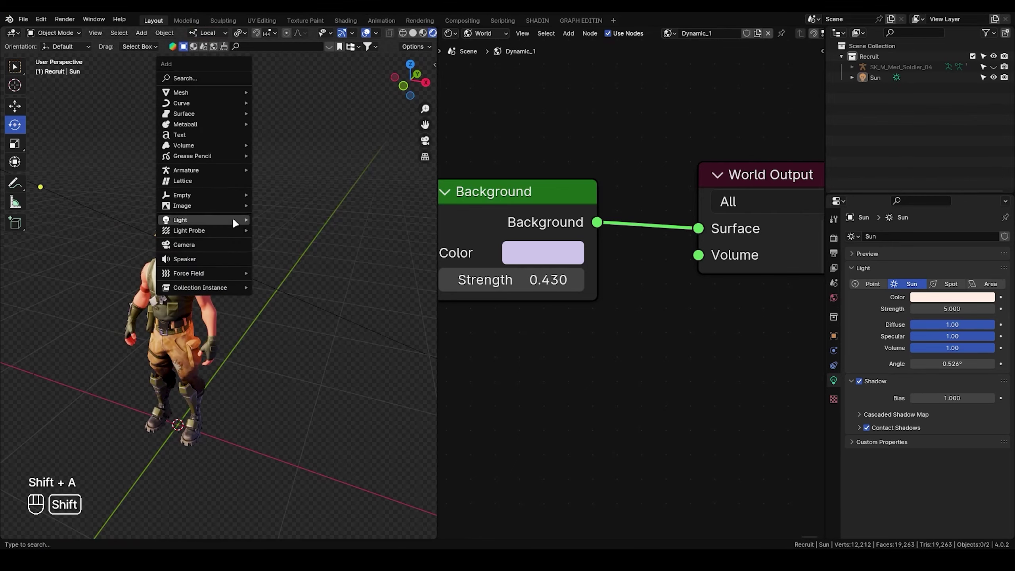
scroll(244, 214, "up", 1)
middle_click_drag(201, 281, 266, 235, "shift")
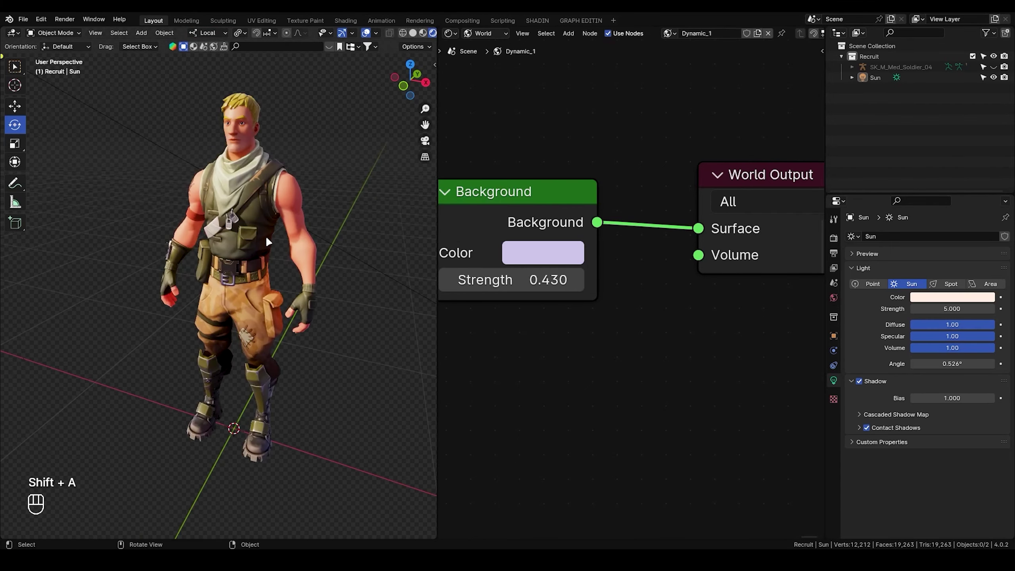
scroll(233, 248, "up", 2)
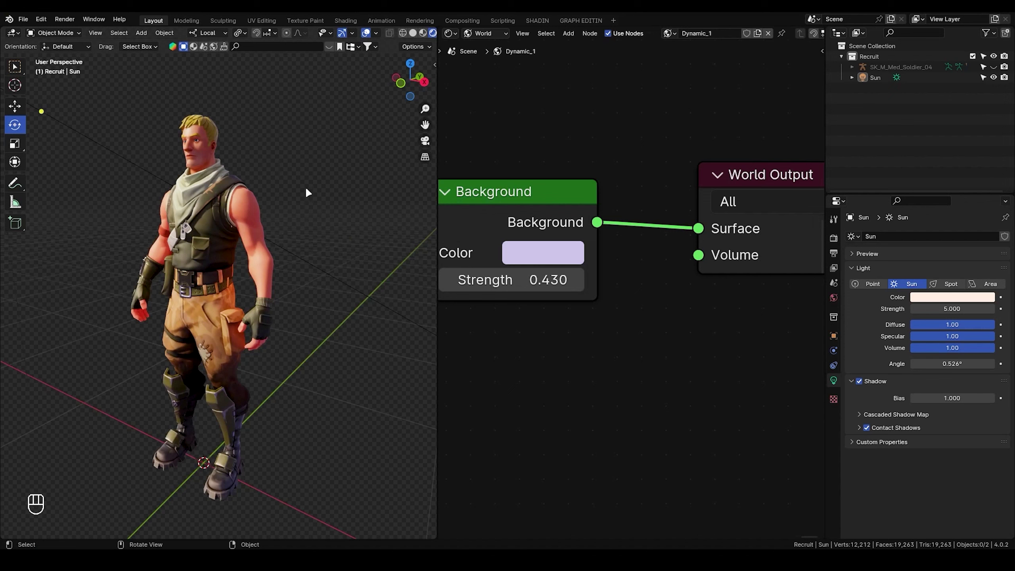
key("shift+a")
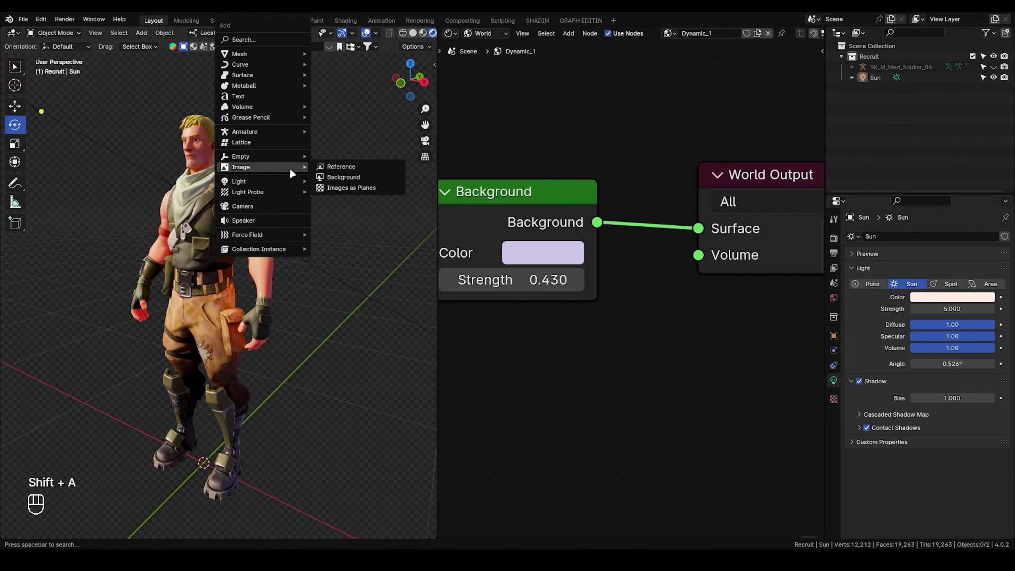
mouse_move(239, 181)
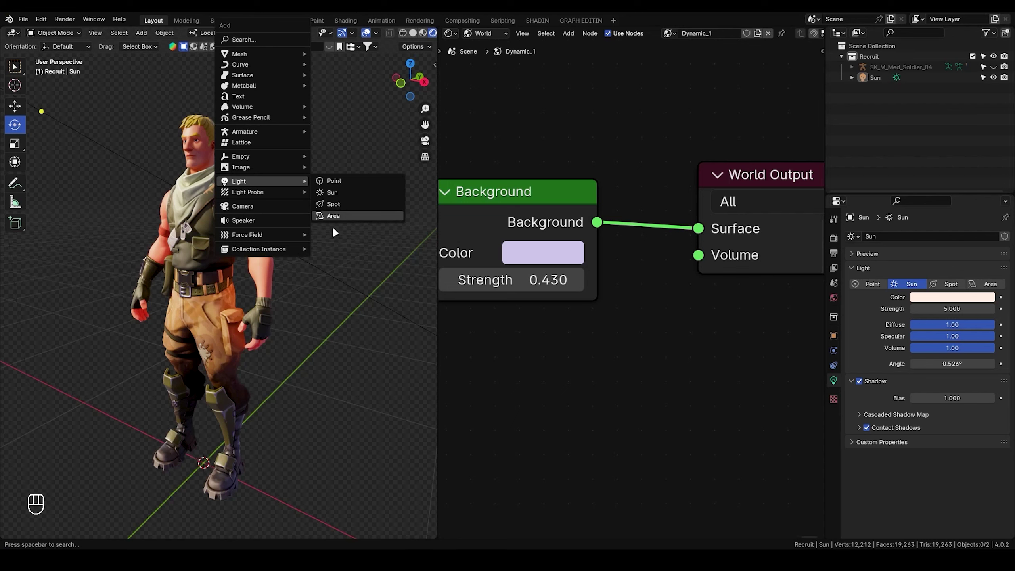
left_click(330, 216)
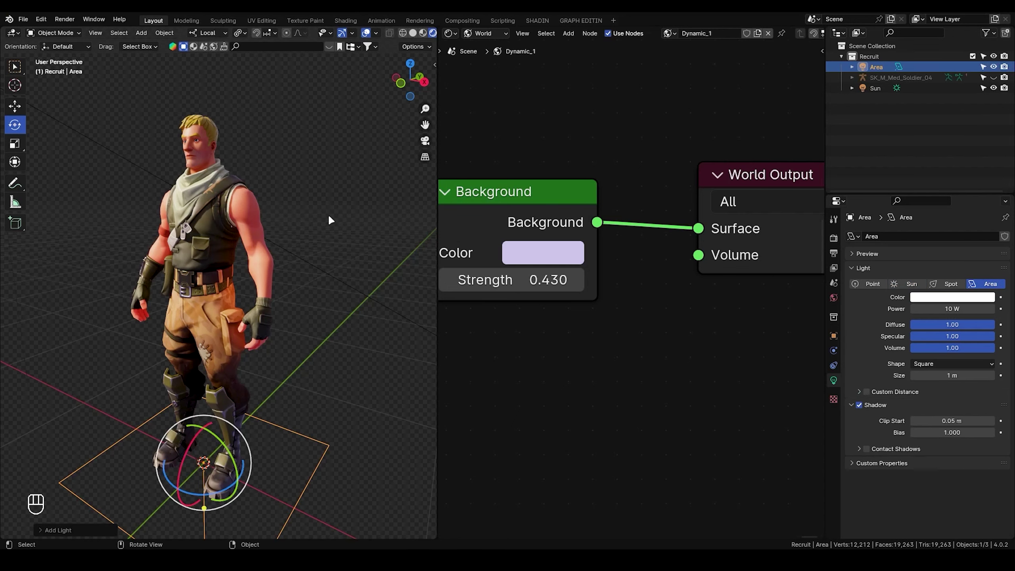
scroll(231, 373, "down", 6)
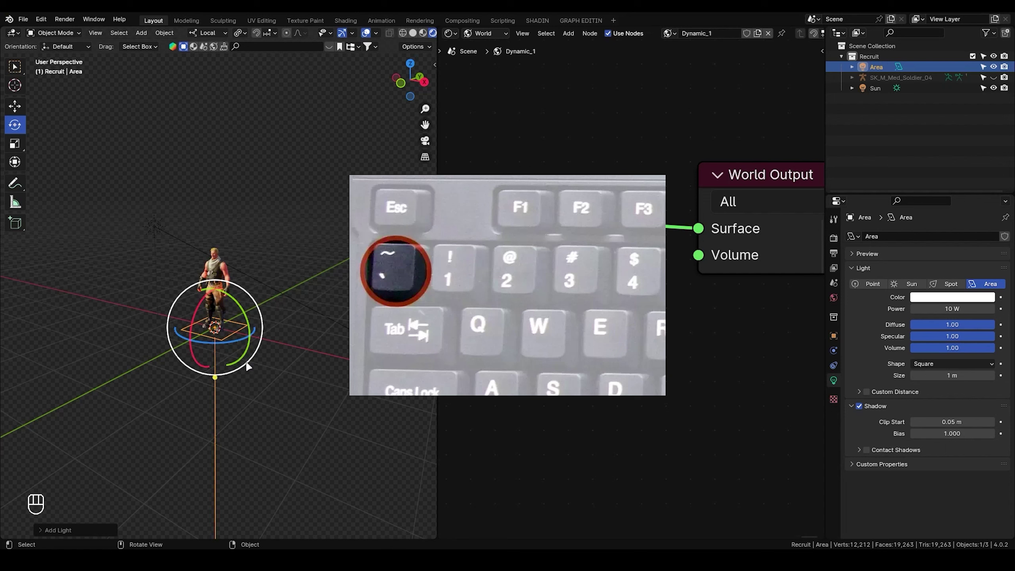
Frame the new Area light and snap-rotate it -90° so it stands upright.
key("grave")
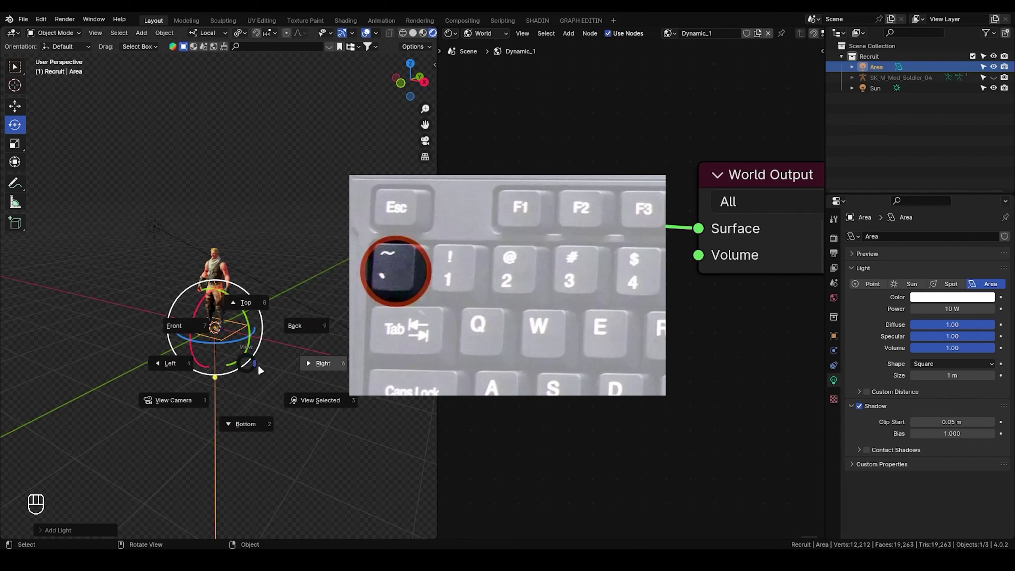
left_click(310, 400)
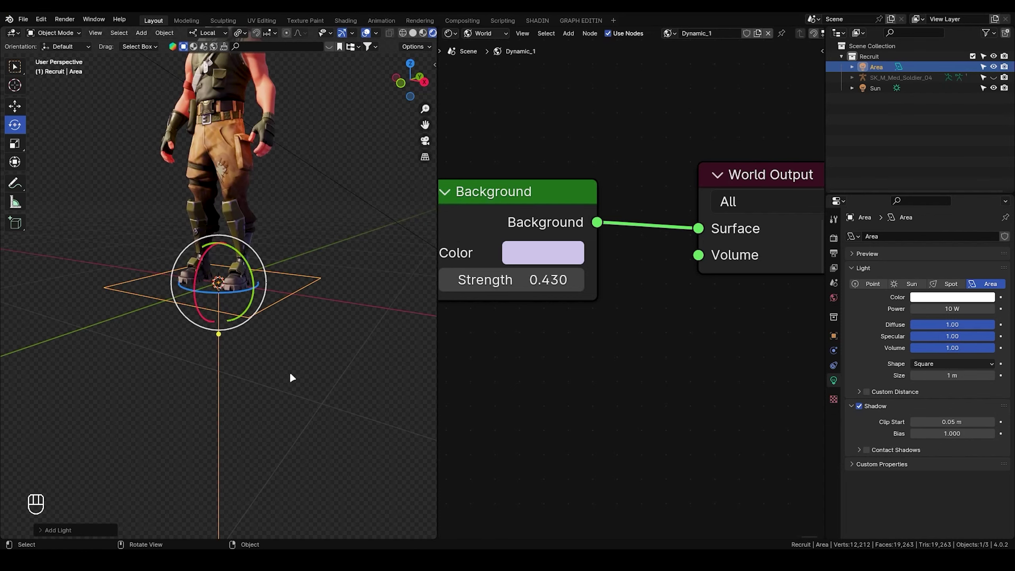
scroll(272, 300, "up", 3)
scroll(264, 298, "down", 3)
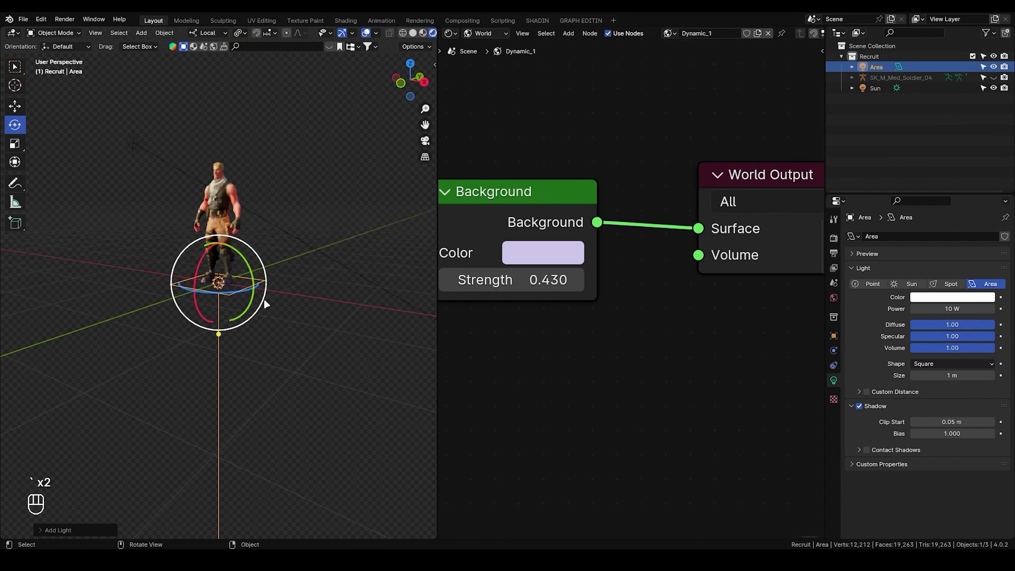
scroll(264, 298, "up", 3)
scroll(264, 298, "up", 2)
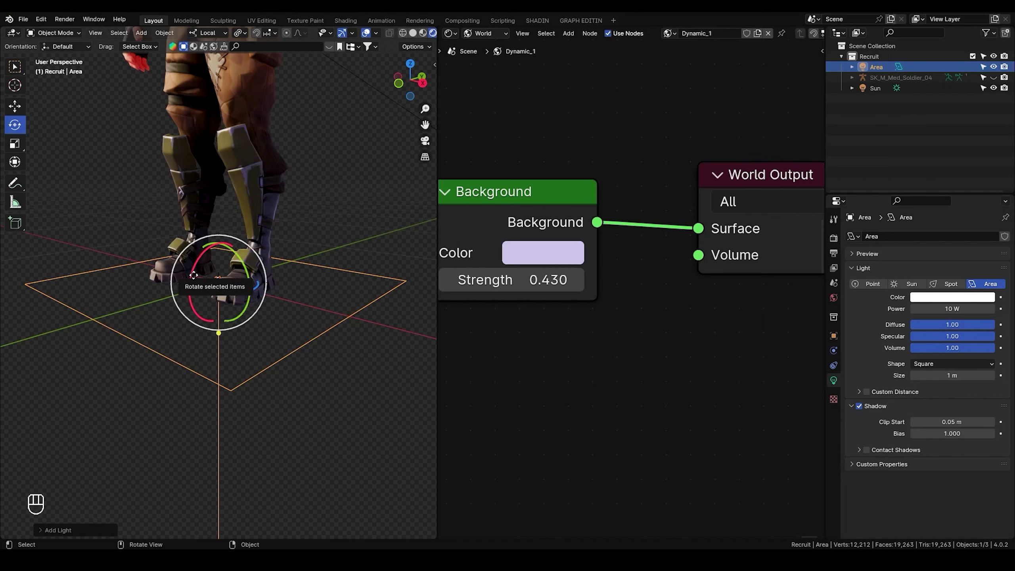
mouse_move(196, 274)
left_mouse_down("ctrl")
mouse_move(183, 301)
mouse_move(216, 282)
left_mouse_up("ctrl")
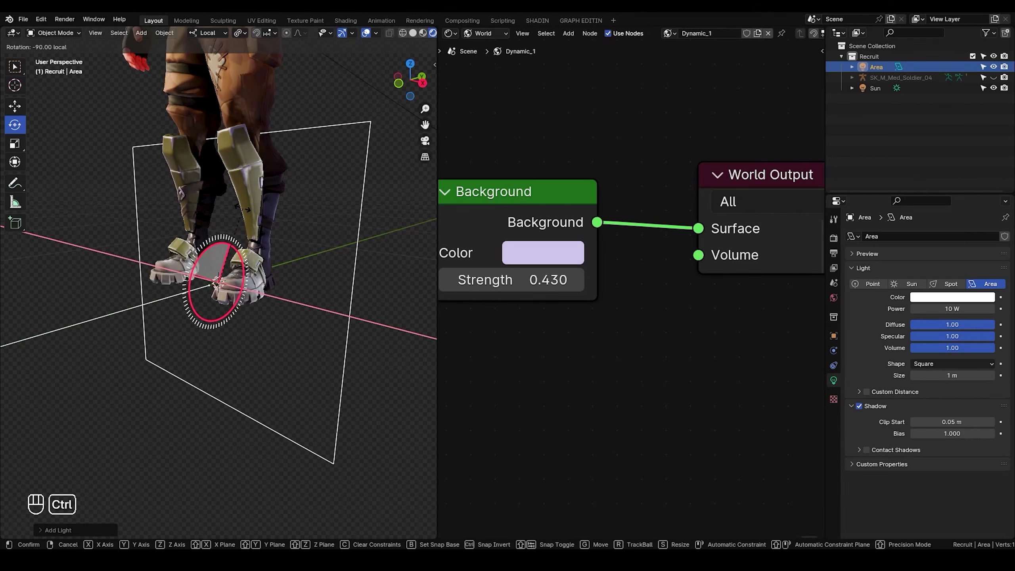
left_click_drag(234, 208, 243, 204, "ctrl")
scroll(267, 306, "down", 5)
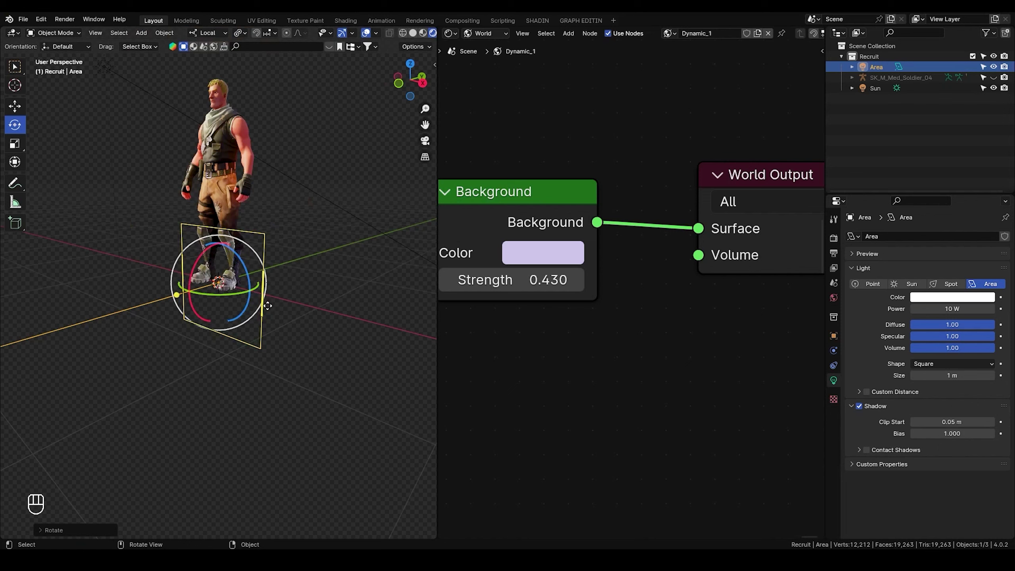
middle_click_drag(272, 312, 235, 296)
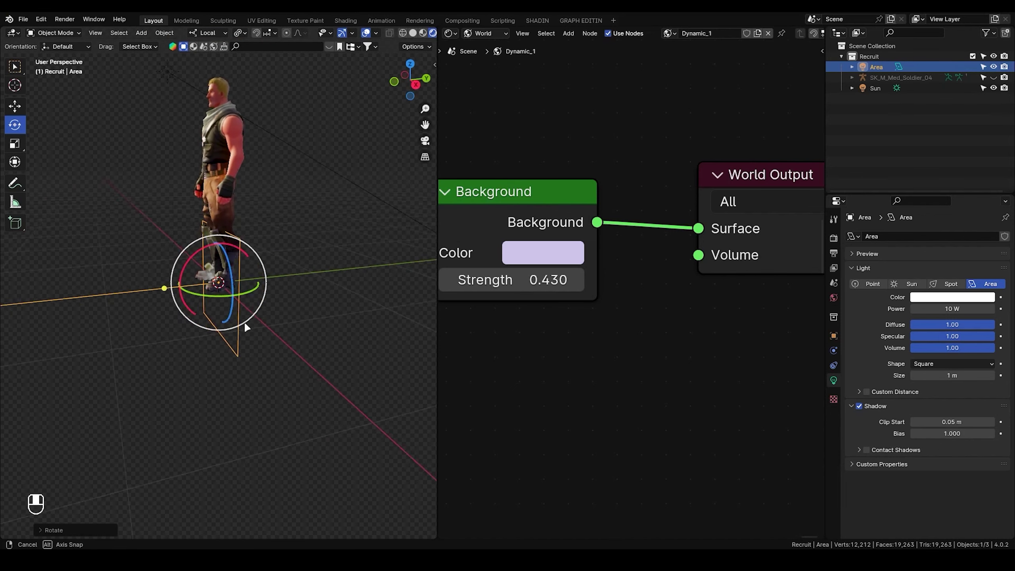
key("g")
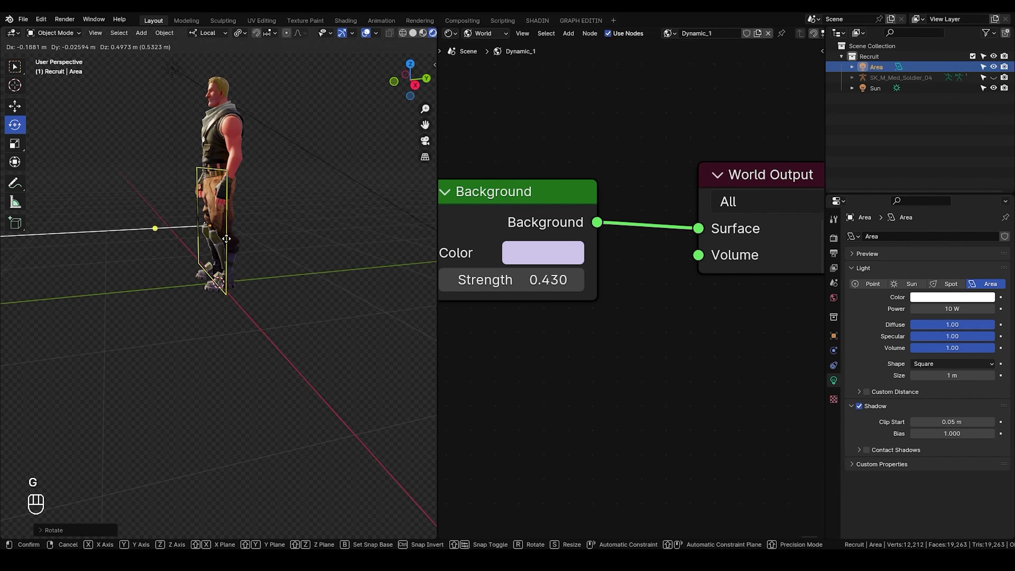
In right view, raise the Area light beside the shoulder and enable Contact Shadows.
right_click(228, 246)
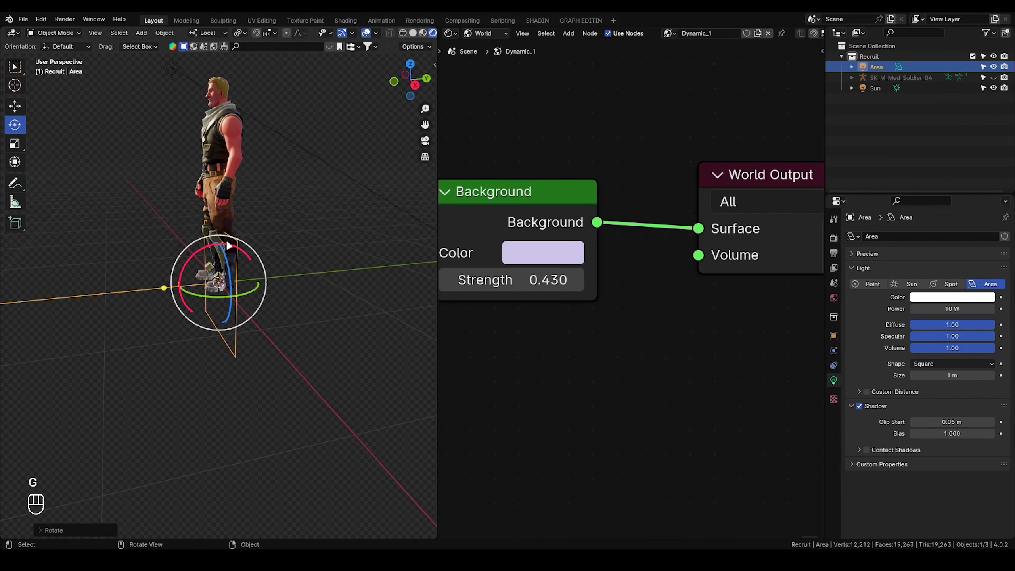
left_click(415, 84)
key("g")
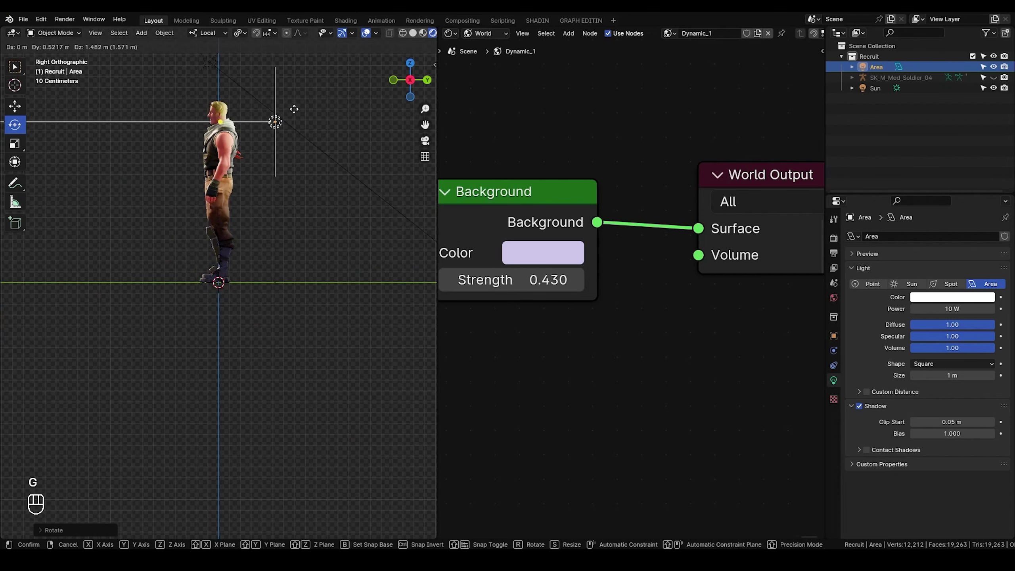
left_click(282, 152, "shift")
middle_click_drag(282, 146, 294, 225, "shift")
scroll(294, 226, "up", 3)
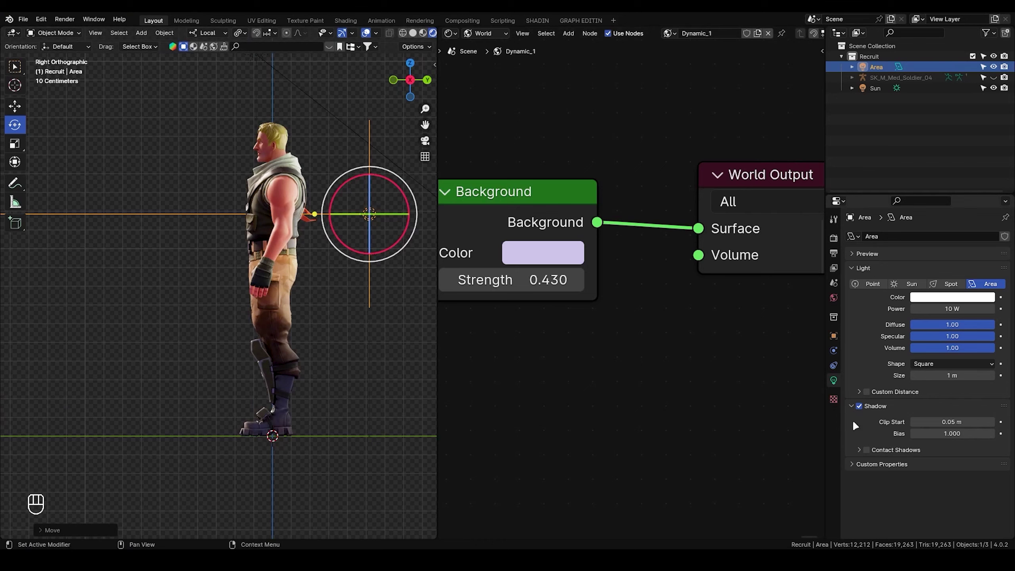
left_click(867, 450)
Scale the light along X into a narrow strip and shift it beside the shoulder.
middle_click_drag(333, 262, 162, 284)
key("shift+space")
key("s")
mouse_move(199, 289)
left_mouse_down()
mouse_move(235, 288)
mouse_move(159, 290)
left_mouse_up()
left_click(13, 106)
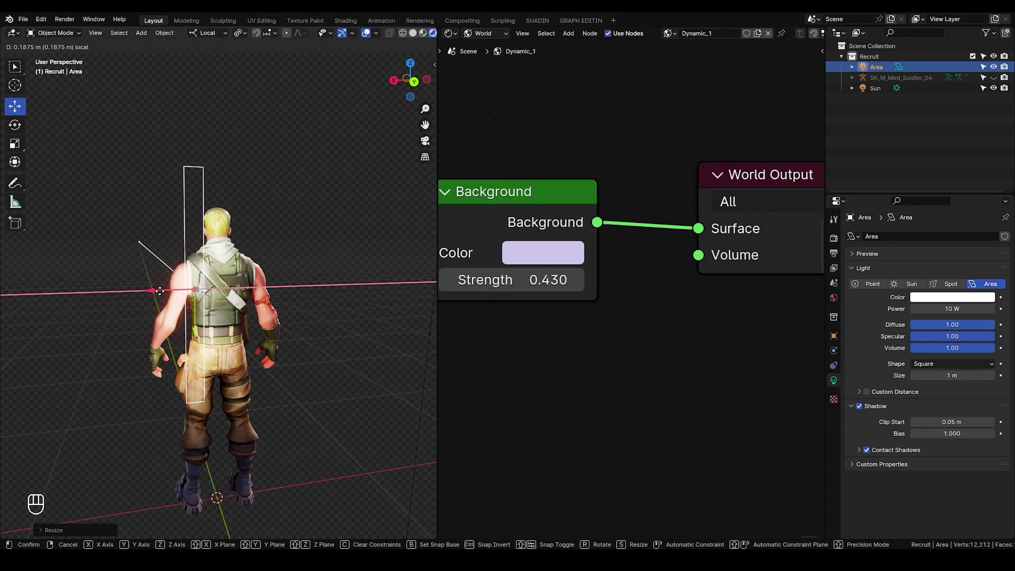
mouse_move(159, 290)
middle_mouse_down()
mouse_move(332, 305)
mouse_move(291, 262)
mouse_move(332, 262)
mouse_move(301, 296)
mouse_move(217, 215)
middle_mouse_up()
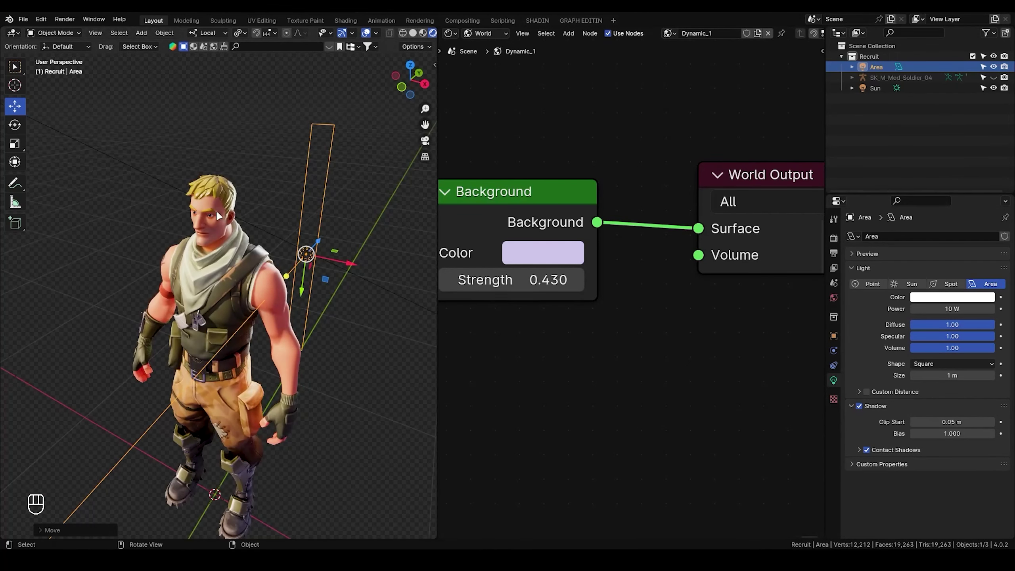
mouse_move(382, 160)
middle_mouse_down()
mouse_move(292, 171)
mouse_move(374, 206)
mouse_move(318, 199)
middle_mouse_up()
scroll(292, 171, "up", 2)
scroll(271, 183, "up", 2)
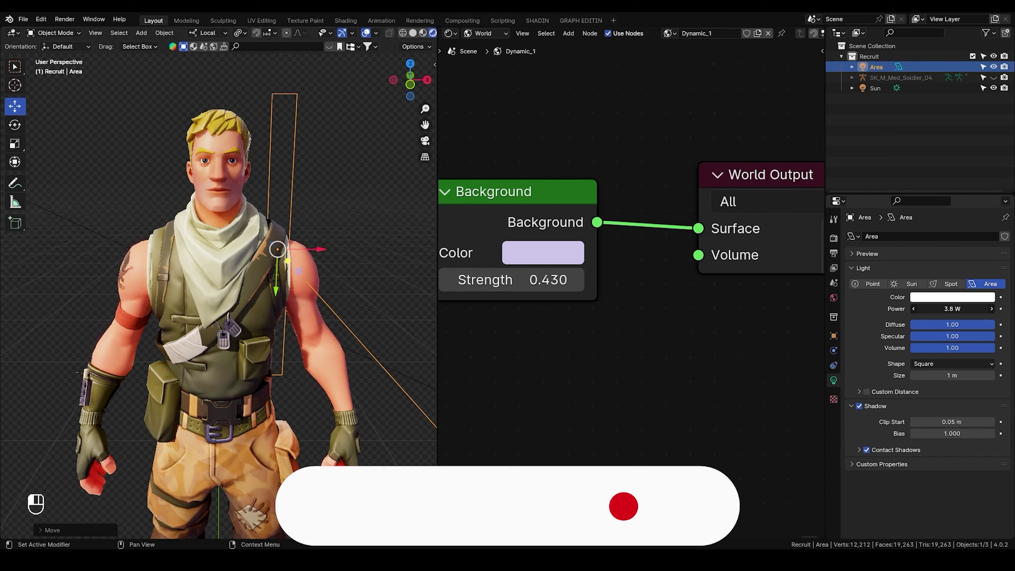
Lower the Area light's power from 10 W to 1.5 W.
left_click_drag(952, 309, 921, 309)
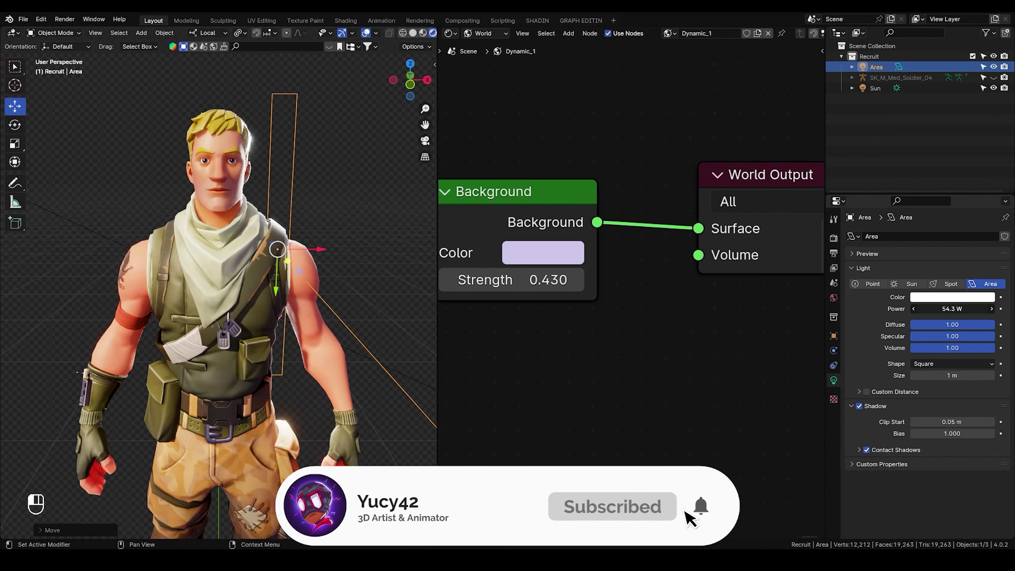
mouse_move(357, 238)
middle_mouse_down()
mouse_move(292, 238)
mouse_move(301, 238)
middle_mouse_up()
mouse_move(953, 309)
left_mouse_down()
mouse_move(964, 308)
mouse_move(940, 309)
left_mouse_up()
mouse_move(329, 246)
middle_mouse_down()
mouse_move(294, 181)
mouse_move(196, 189)
middle_mouse_up()
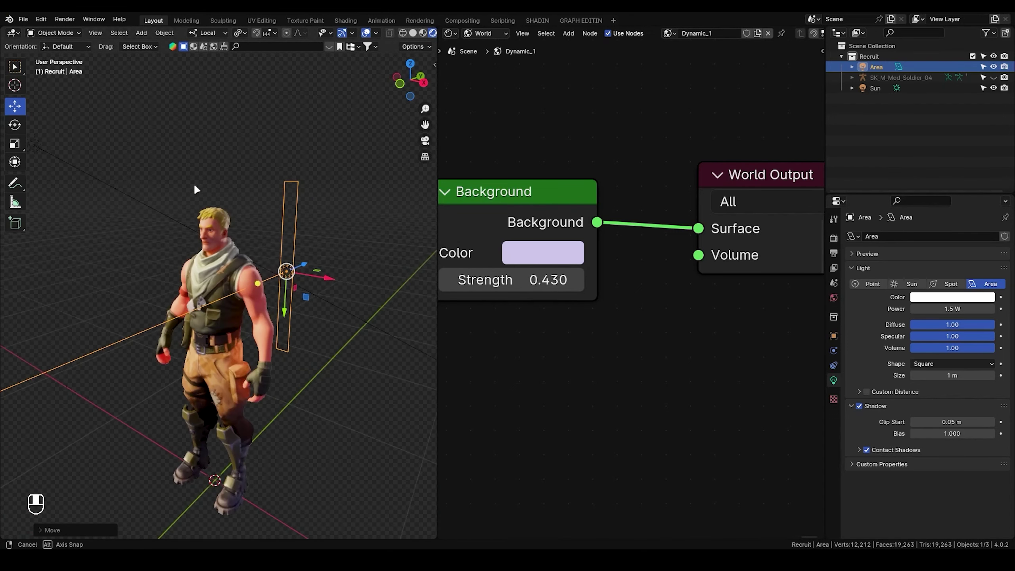
scroll(137, 192, "up", 2)
Shift the selected rim Area light's colour slightly toward pale blue.
left_click(320, 183)
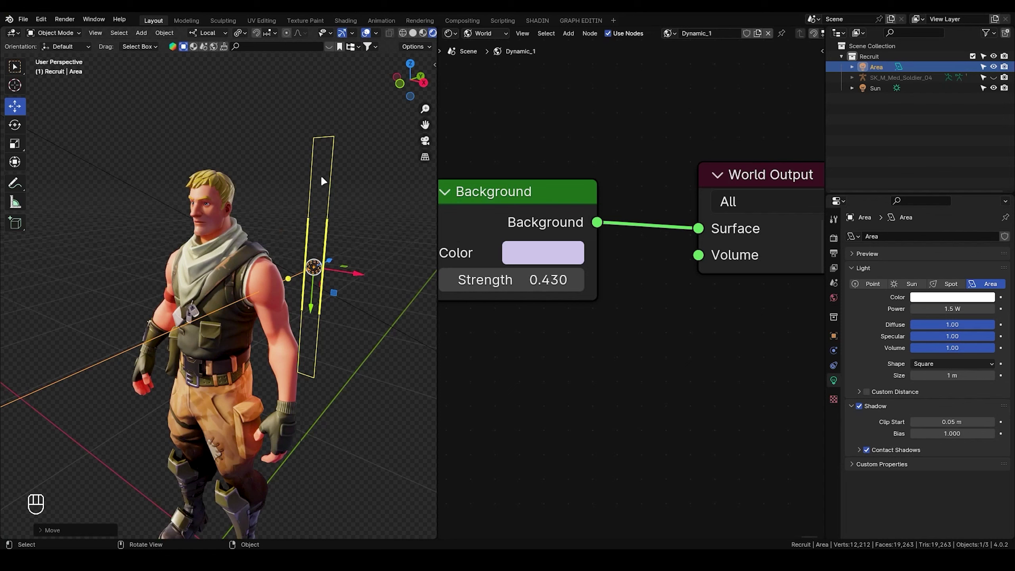
middle_click_drag(322, 234, 336, 236)
scroll(218, 205, "up", 2)
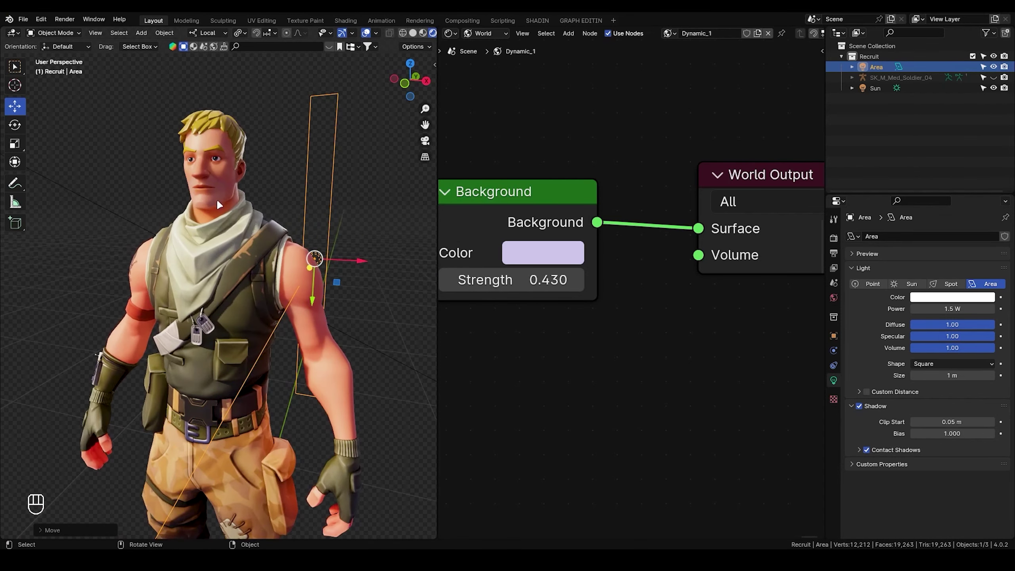
left_click(983, 299)
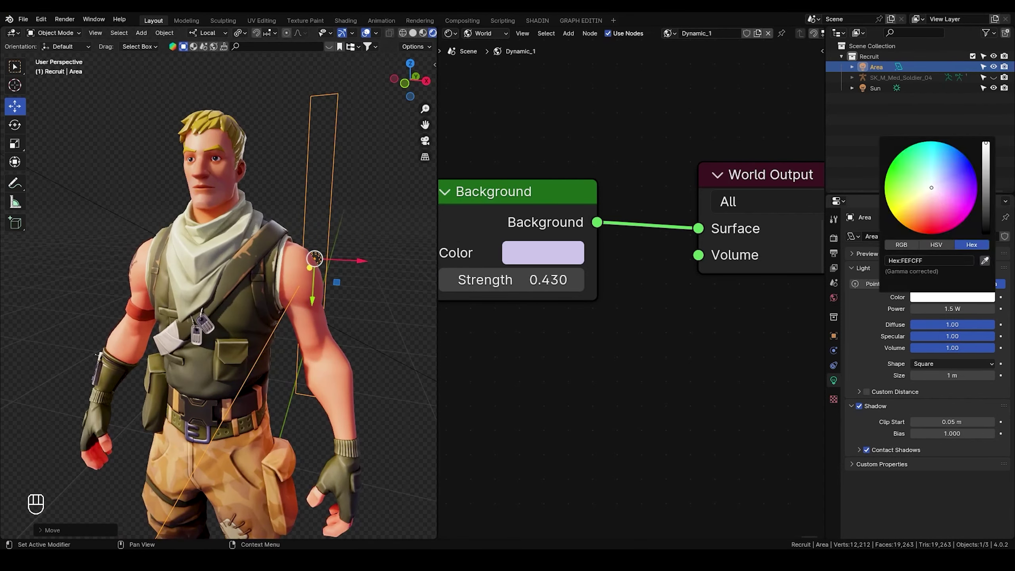
left_click_drag(937, 182, 939, 178)
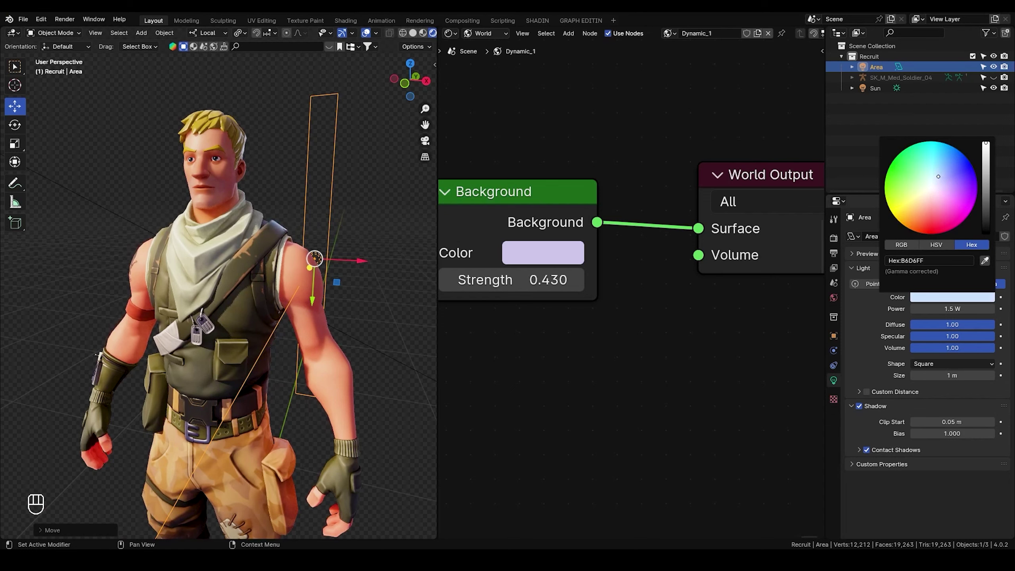
scroll(330, 218, "down", 3)
left_click(330, 218)
middle_click_drag(330, 218, 325, 210)
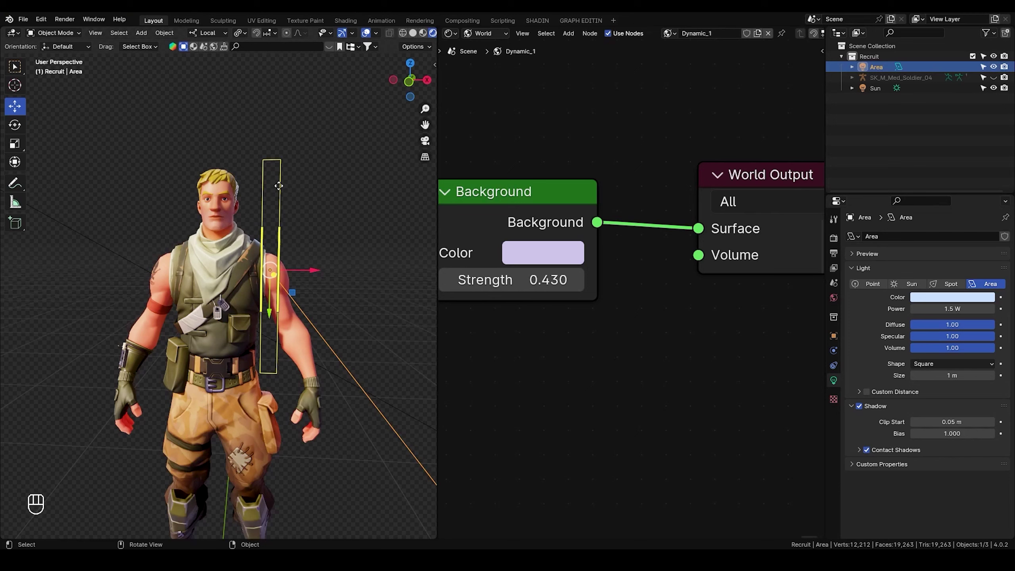
Duplicate the rim light as Area.001, move it to the character's left, and set 4.9 W.
key("shift+d")
right_click(283, 261)
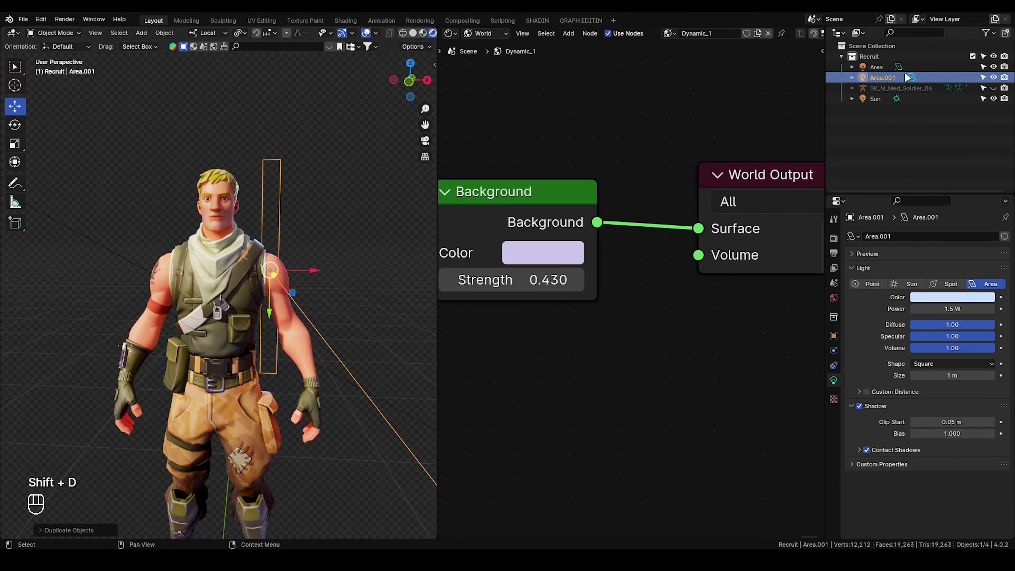
left_click_drag(314, 270, 223, 269)
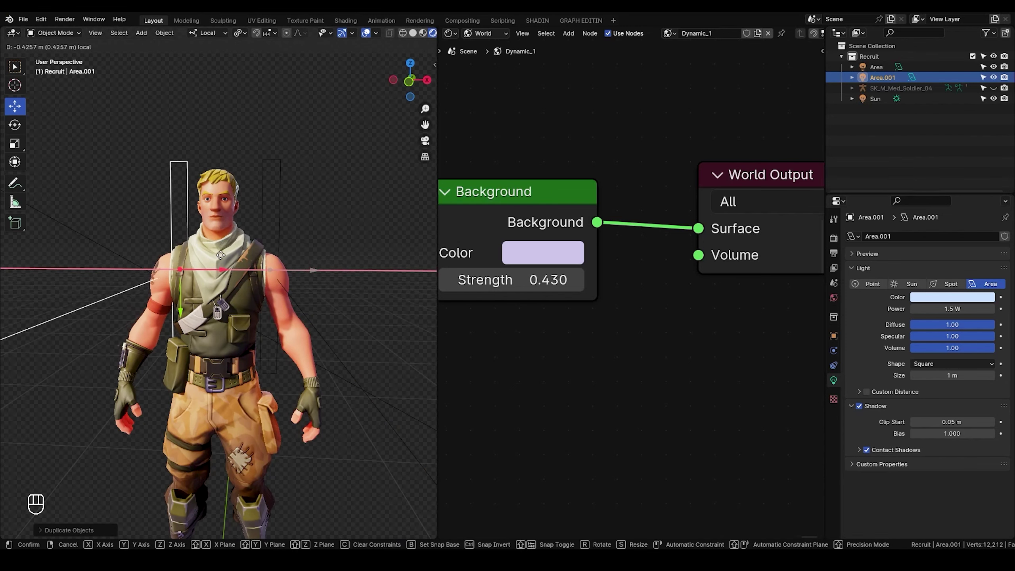
middle_click_drag(223, 270, 129, 293)
middle_click_drag(50, 278, 343, 280)
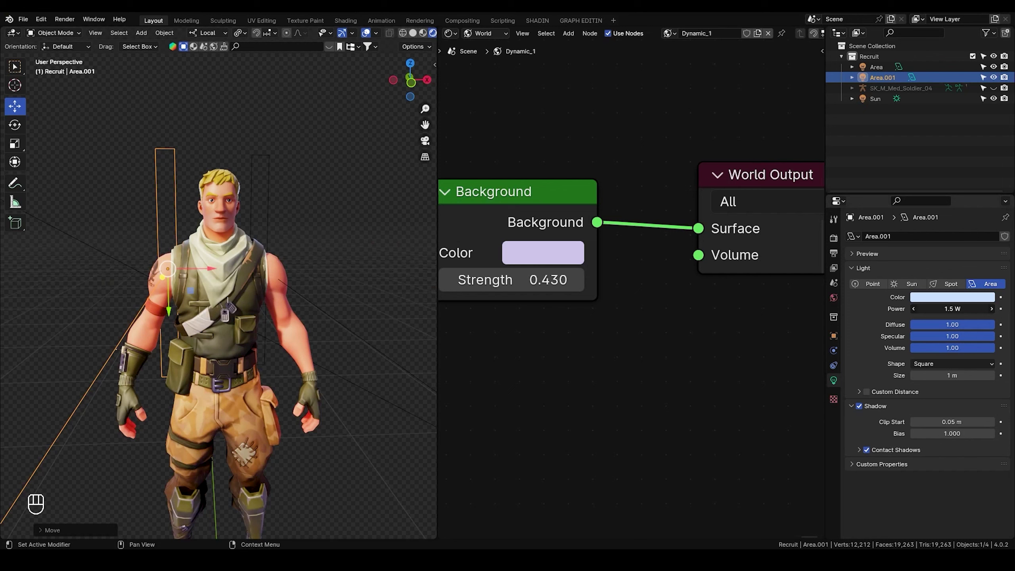
middle_click_drag(127, 229, 173, 230)
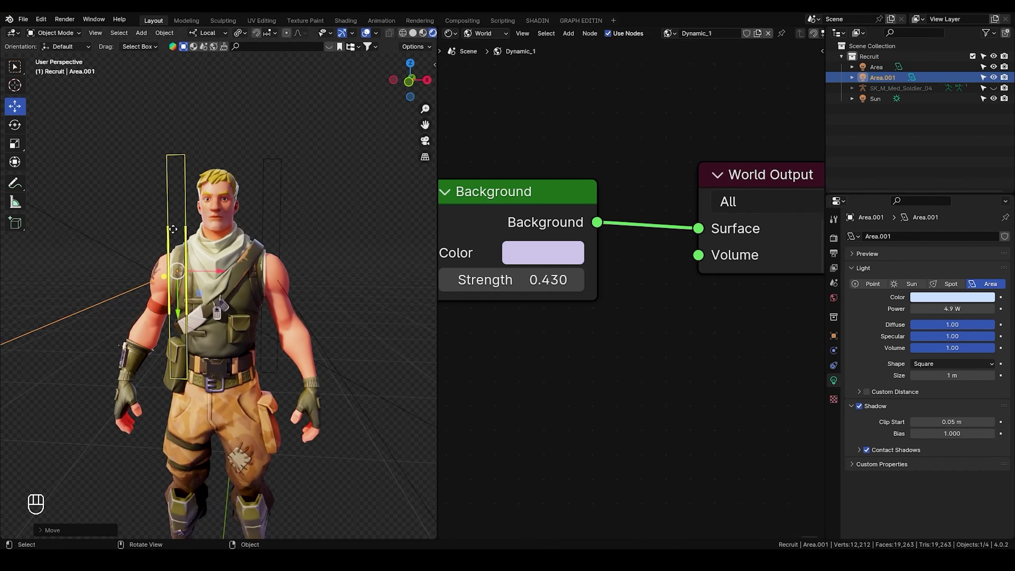
left_click(875, 99)
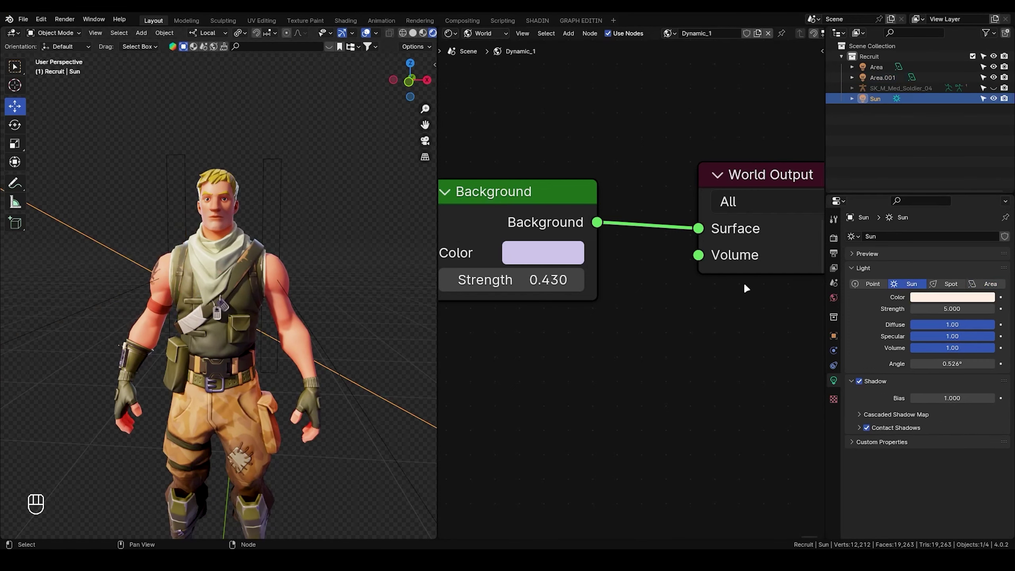
Select Area.001 and toggle its visibility off and on to compare the lighting.
middle_click_drag(161, 222, 207, 240)
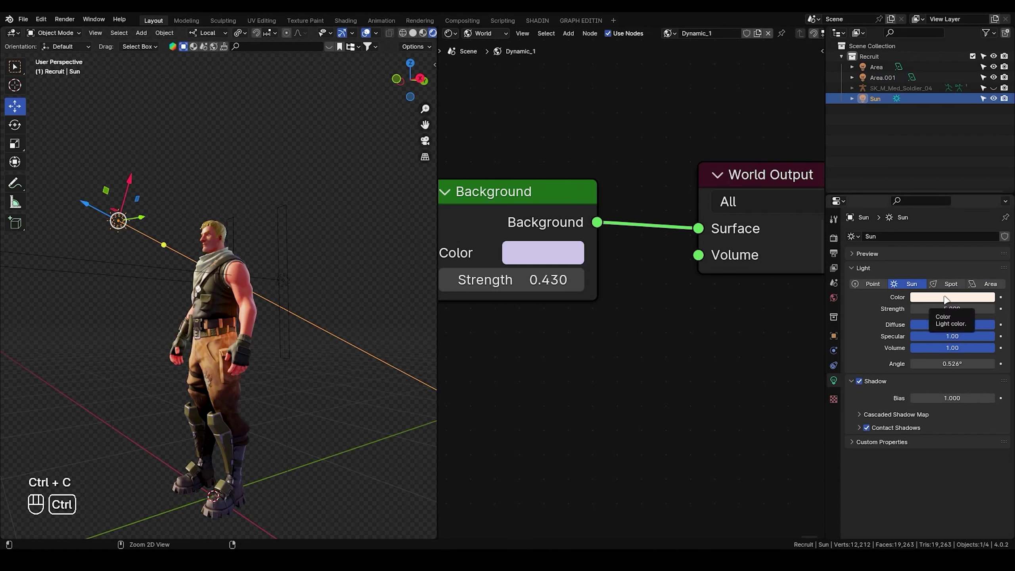
left_click(232, 213)
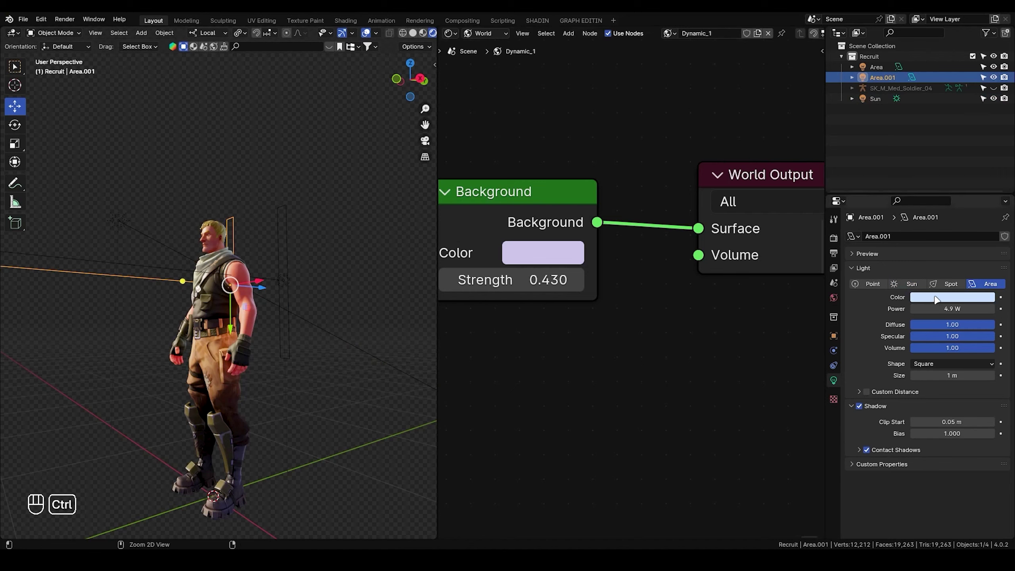
left_click(142, 183)
scroll(190, 206, "up", 3)
middle_click_drag(142, 183, 232, 233)
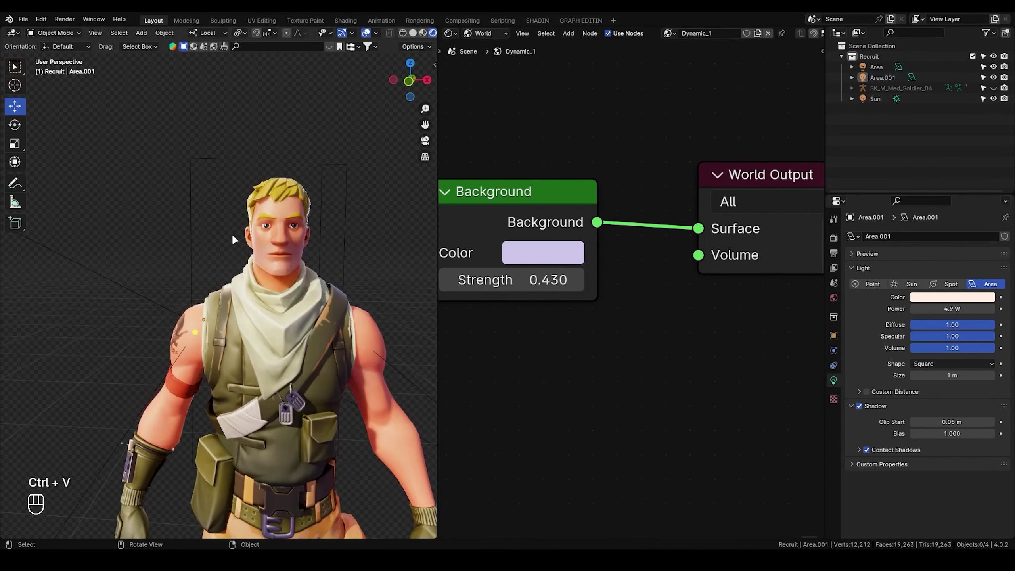
left_click(936, 77)
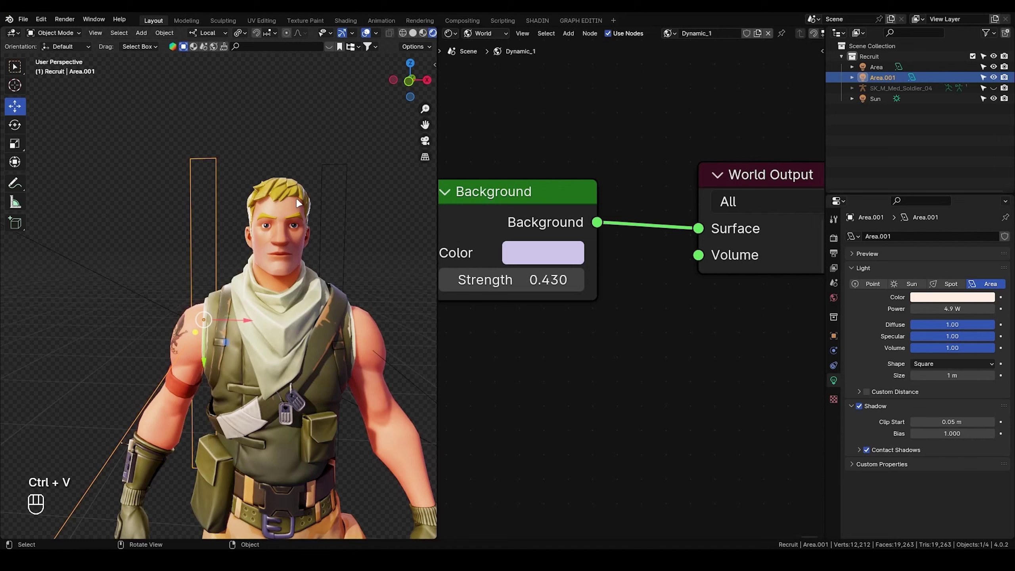
left_click(995, 78)
left_click(995, 77)
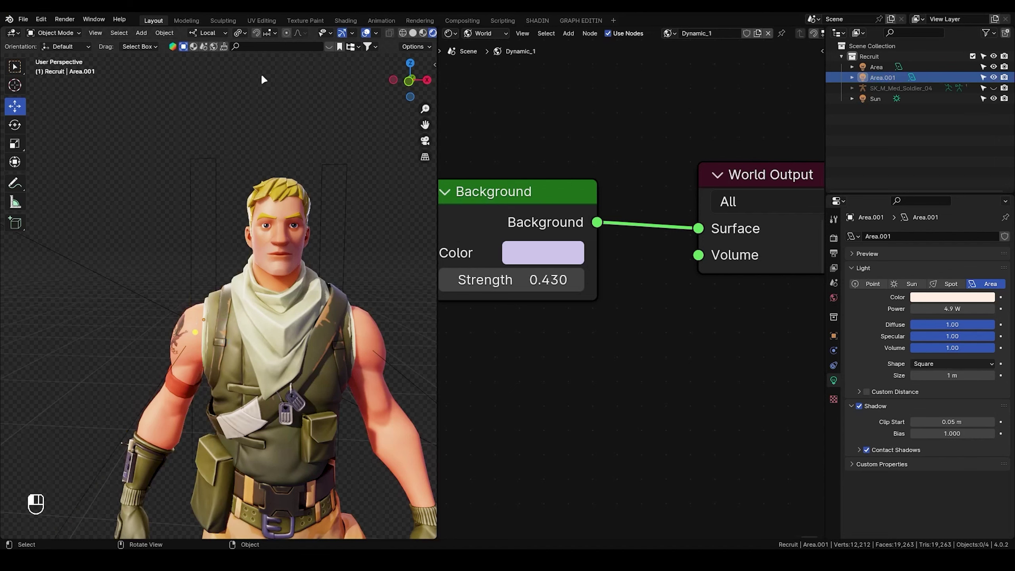
scroll(317, 143, "down", 3)
Widen the Sun's angle to soften the character's shadow.
mouse_move(379, 212)
middle_mouse_down()
mouse_move(344, 190)
mouse_move(388, 189)
mouse_move(347, 211)
mouse_move(165, 206)
mouse_move(130, 225)
mouse_move(318, 215)
mouse_move(290, 183)
mouse_move(317, 197)
middle_mouse_up()
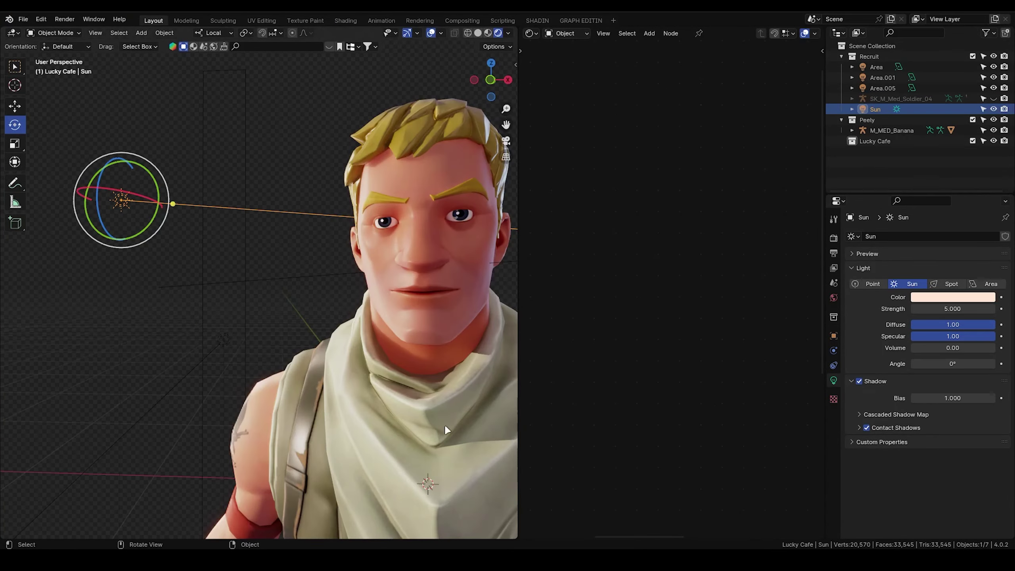
left_click_drag(951, 363, 952, 363)
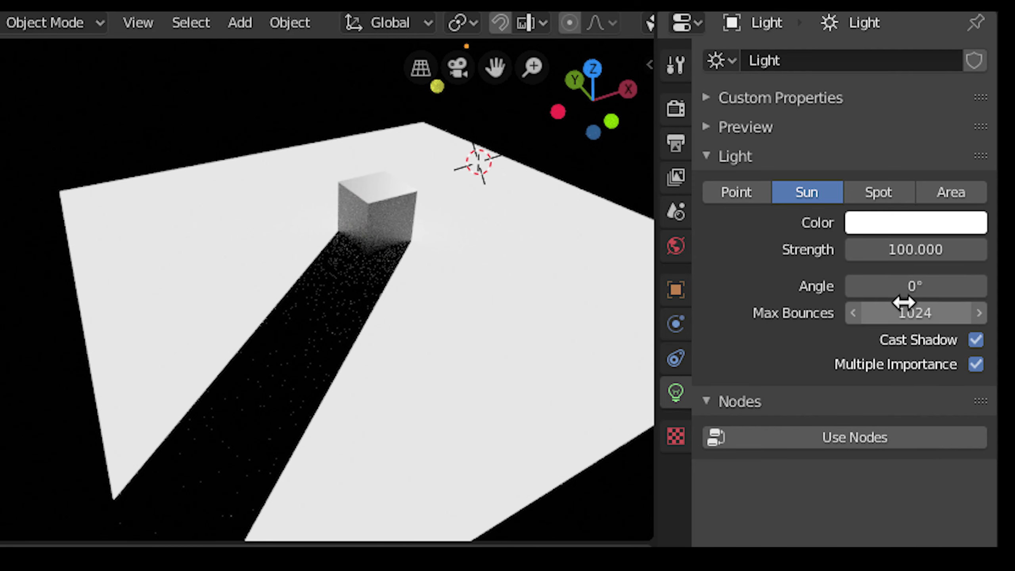
left_click_drag(905, 299, 916, 286)
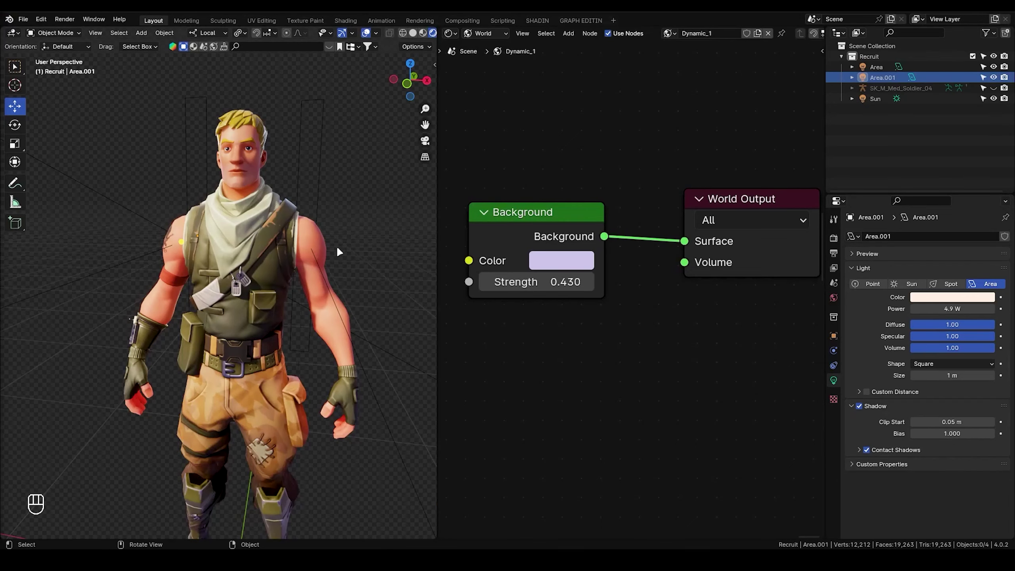
scroll(281, 278, "down", 2)
scroll(334, 340, "down", 2)
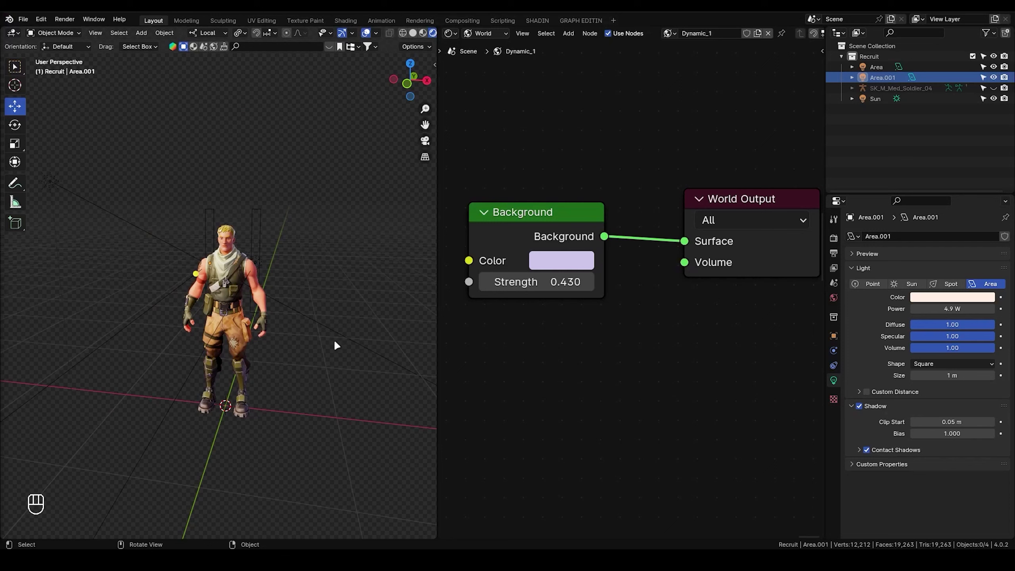
scroll(240, 289, "down", 3)
Re-centre Recruit, then switch to FortnitePorting and clear the old asset search for Peely.
middle_click_drag(240, 289, 262, 302, "shift")
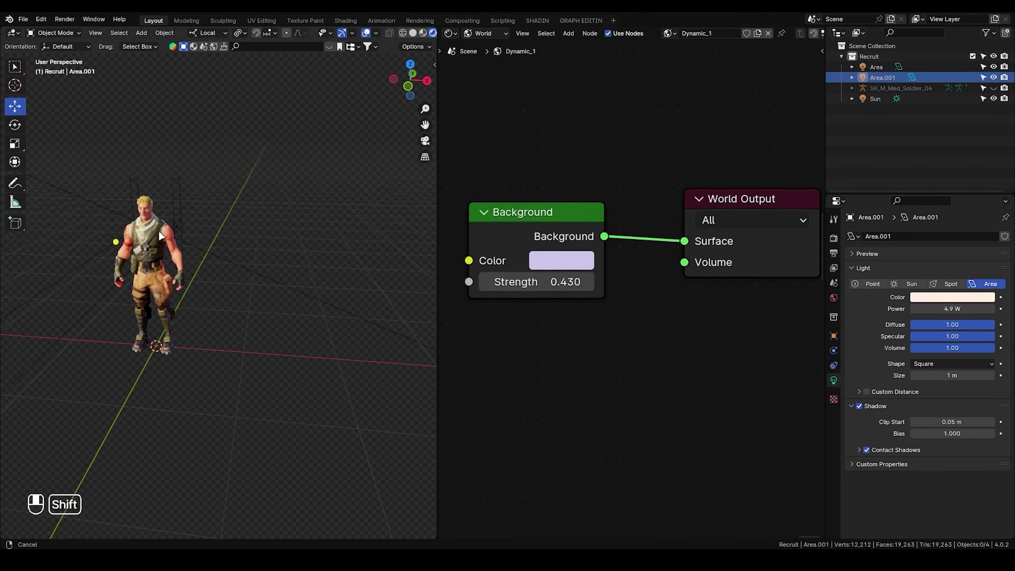
scroll(261, 302, "up", 3)
scroll(272, 297, "up", 3)
scroll(272, 297, "down", 4)
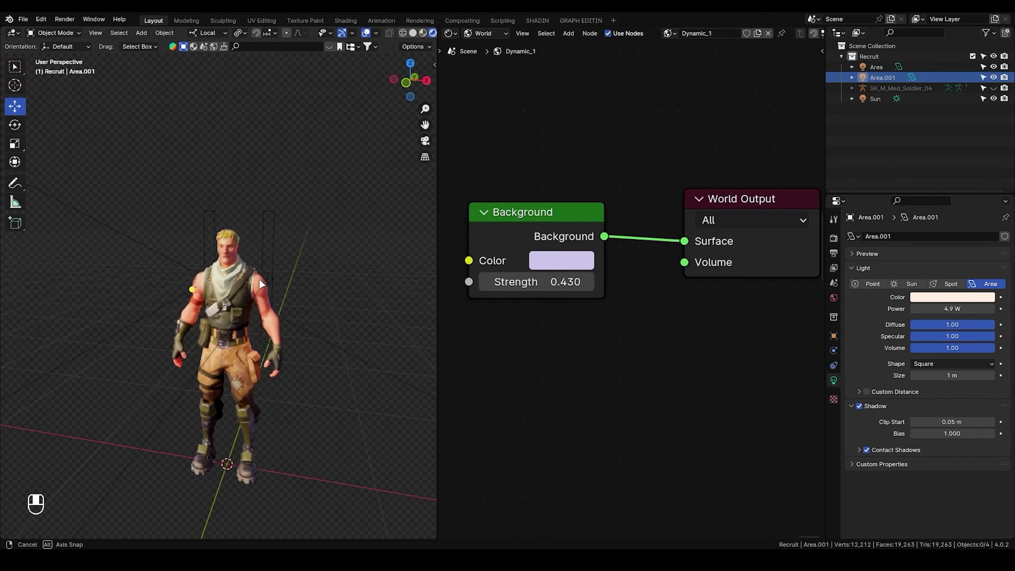
scroll(272, 296, "down", 1)
left_click(333, 519)
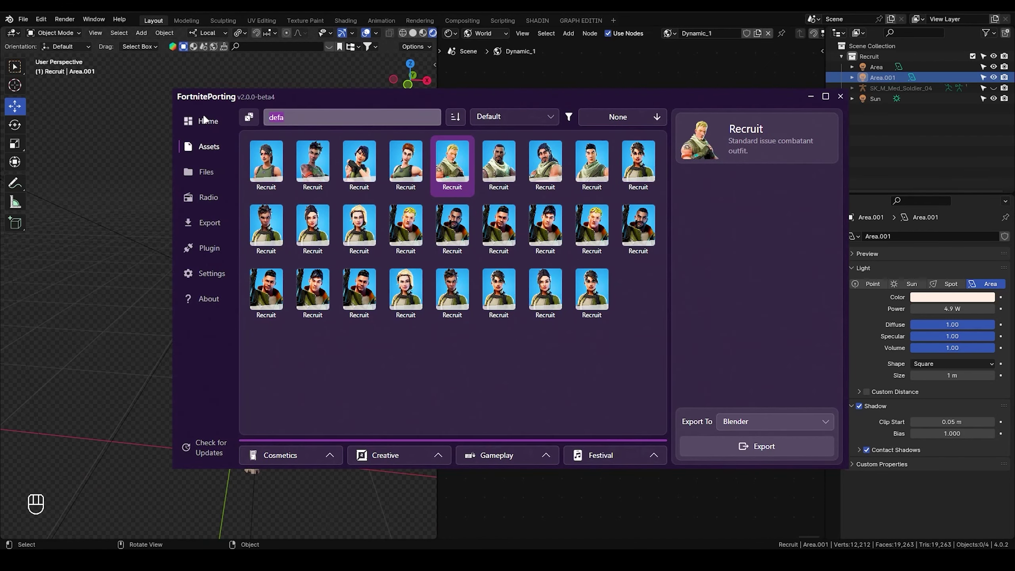
key("BackSpace")
key("BackSpace")
key("BackSpace")
type("peel")
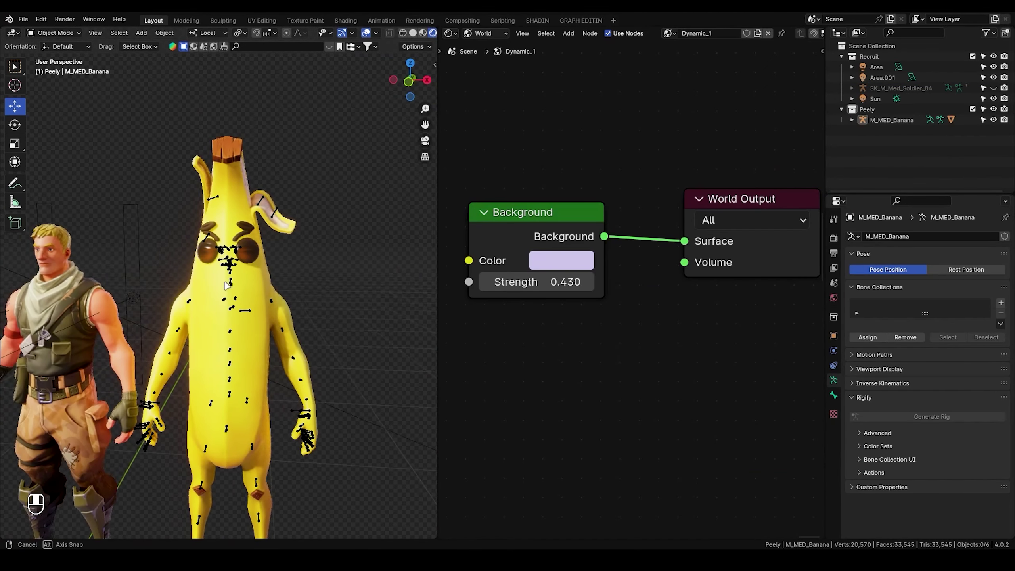
scroll(211, 209, "up", 2)
scroll(143, 323, "up", 3)
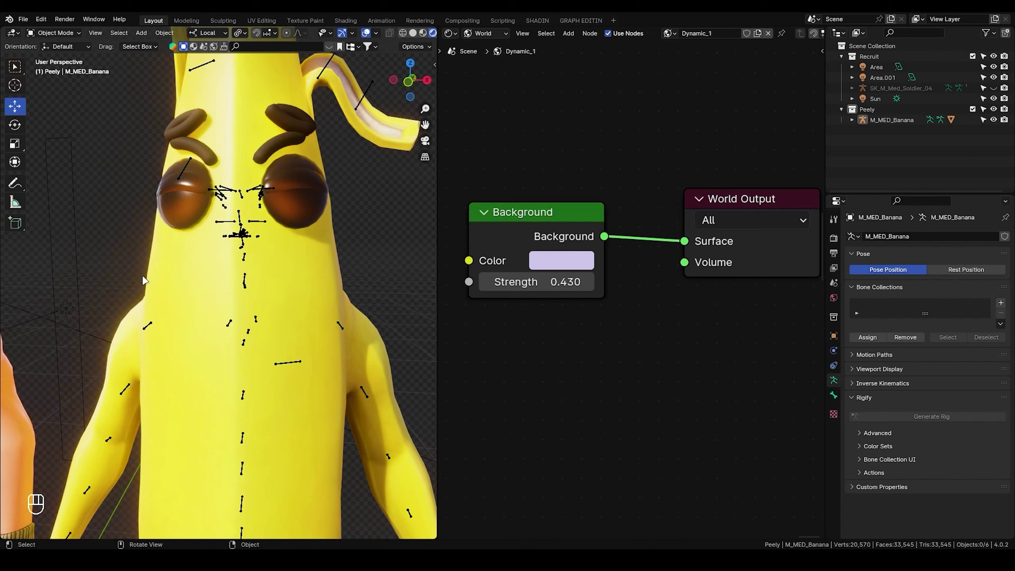
scroll(155, 246, "down", 5)
scroll(119, 258, "down", 2)
Select the Sun lamp, confirm its Strength as 4, then deselect it.
left_click(78, 258)
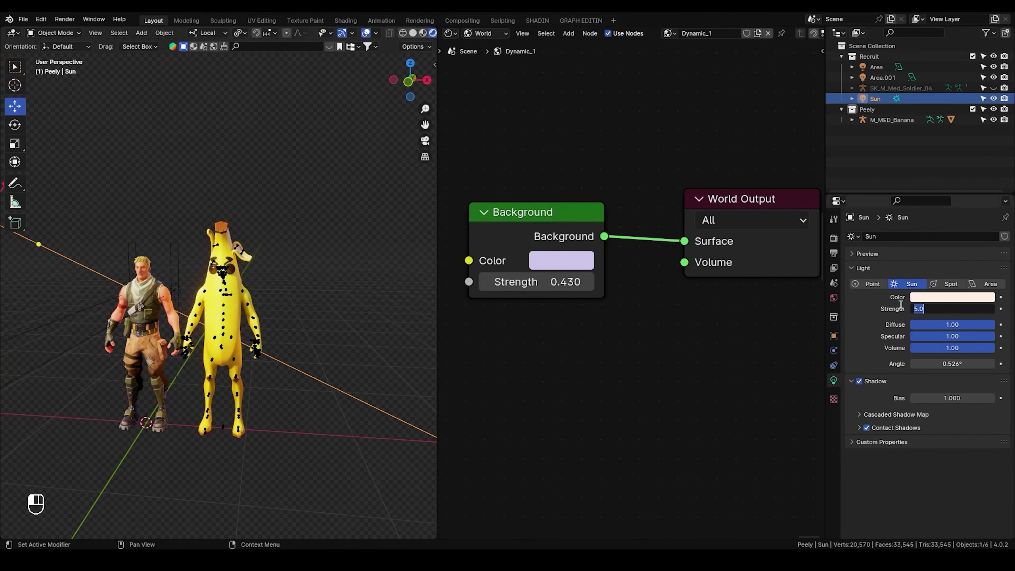
type("4.000")
key("Return")
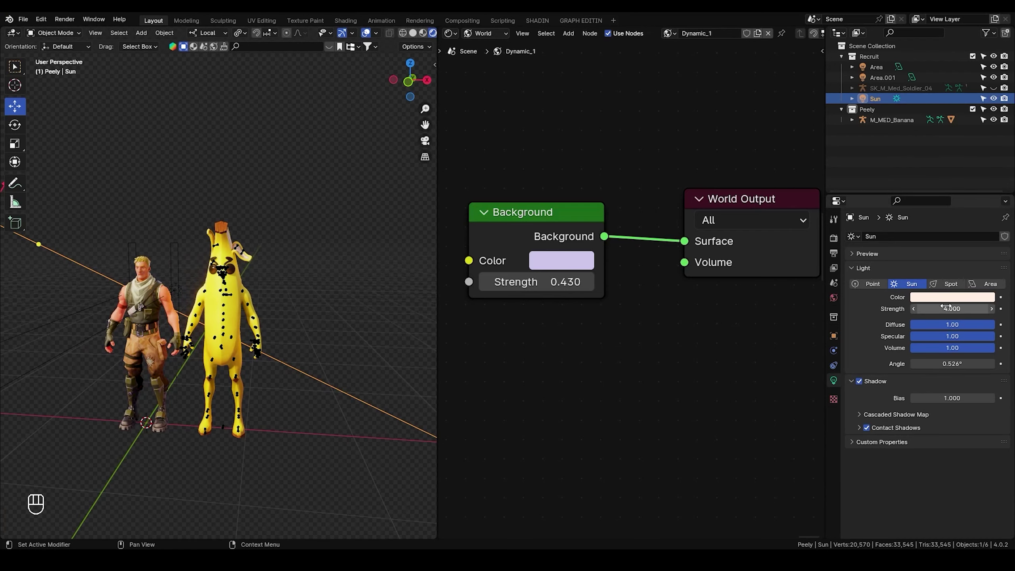
left_click(277, 249)
scroll(238, 250, "up", 4)
scroll(216, 250, "up", 2)
scroll(217, 249, "up", 1)
left_click(223, 169)
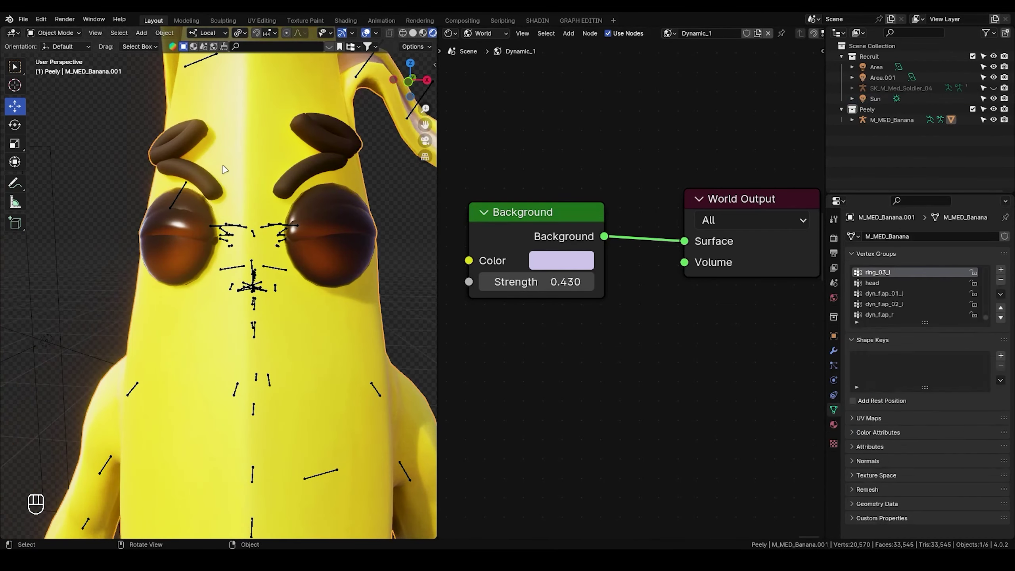
middle_click_drag(183, 157, 222, 194)
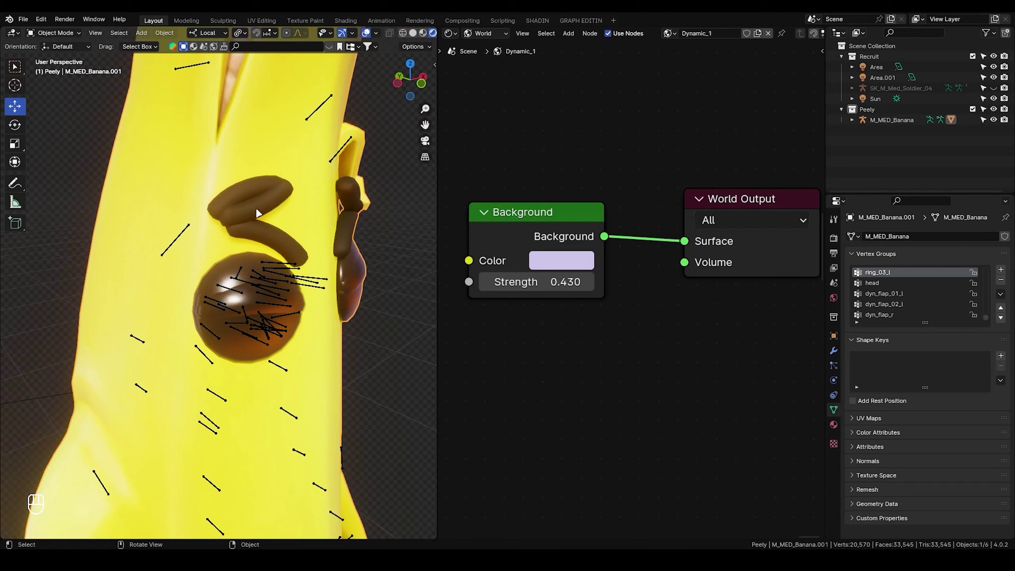
key("Tab")
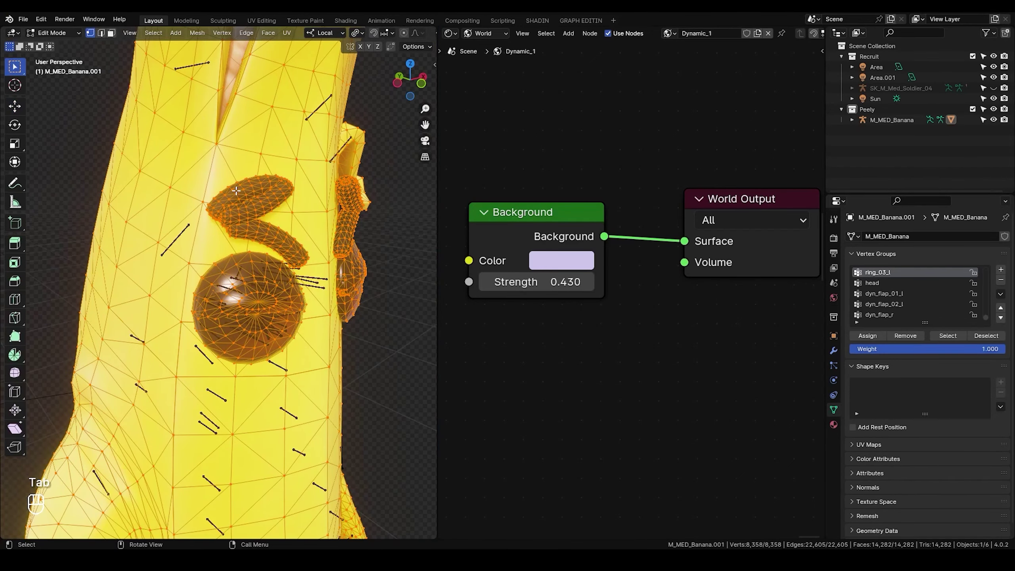
left_click(235, 192)
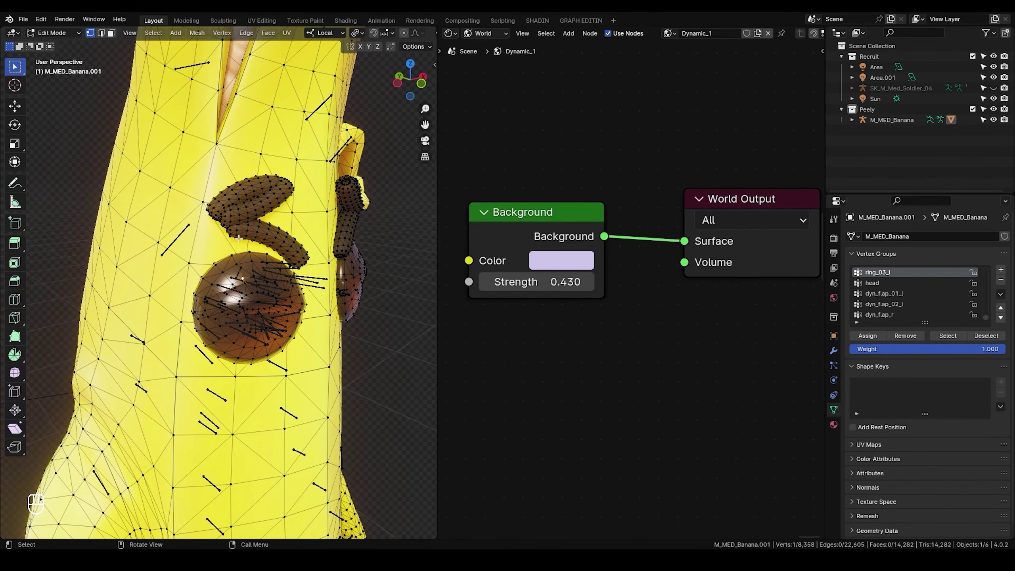
key("Tab")
scroll(324, 284, "down", 5)
scroll(279, 291, "down", 2)
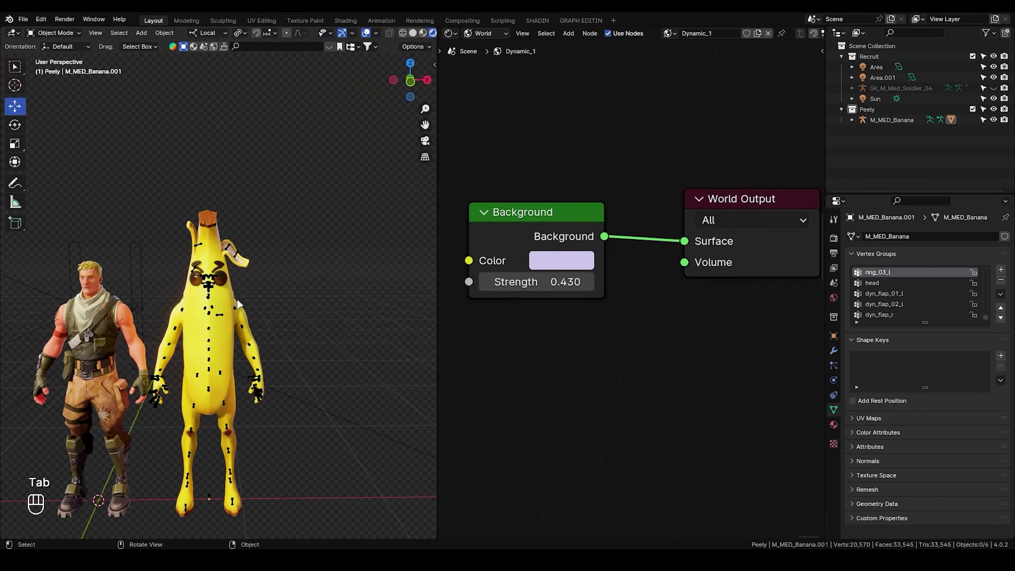